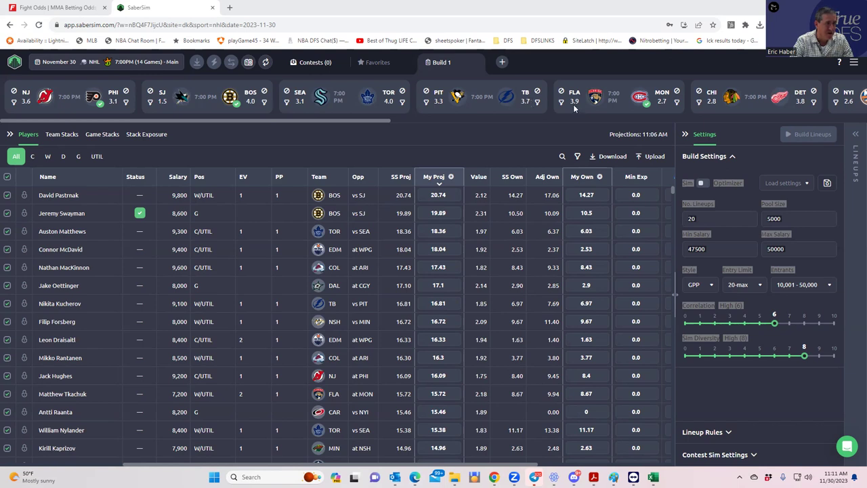
Scroll SaberSim's game strip, then show the NHLDK_Proj TrueDFS projections sheet maximized in Excel.
left_click_drag(390, 120, 640, 135)
left_click_drag(424, 138, 217, 120)
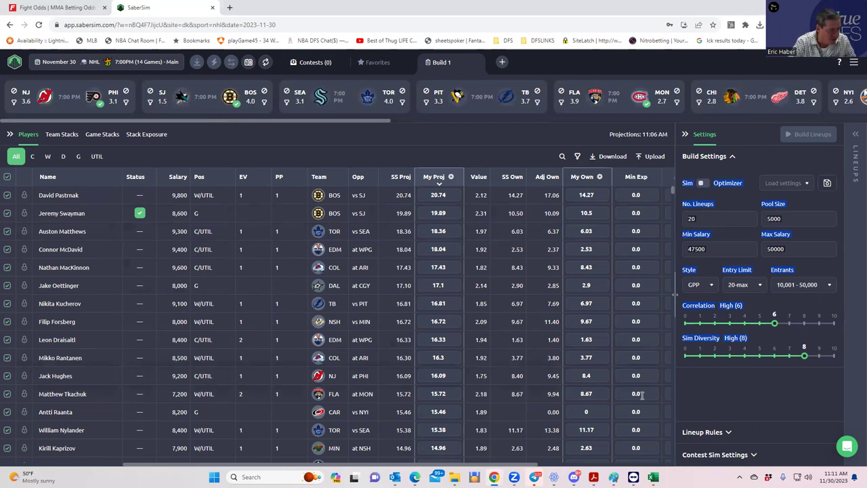
mouse_move(652, 477)
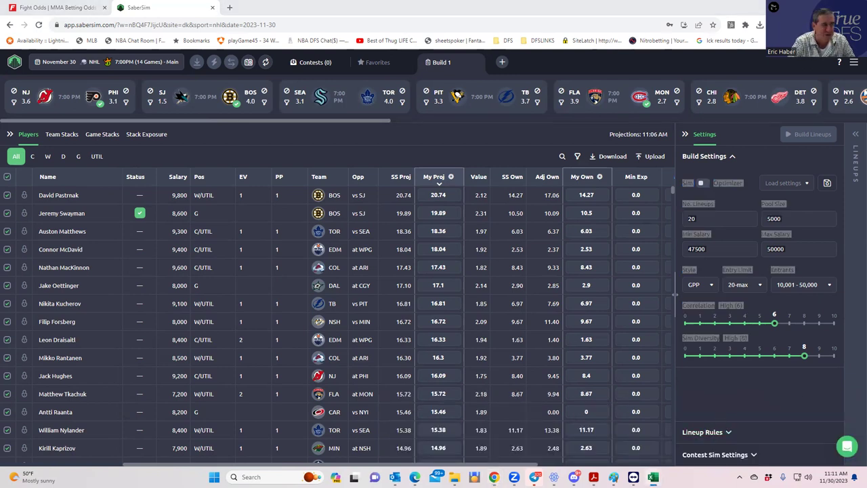
key("alt+Tab")
left_click(693, 80)
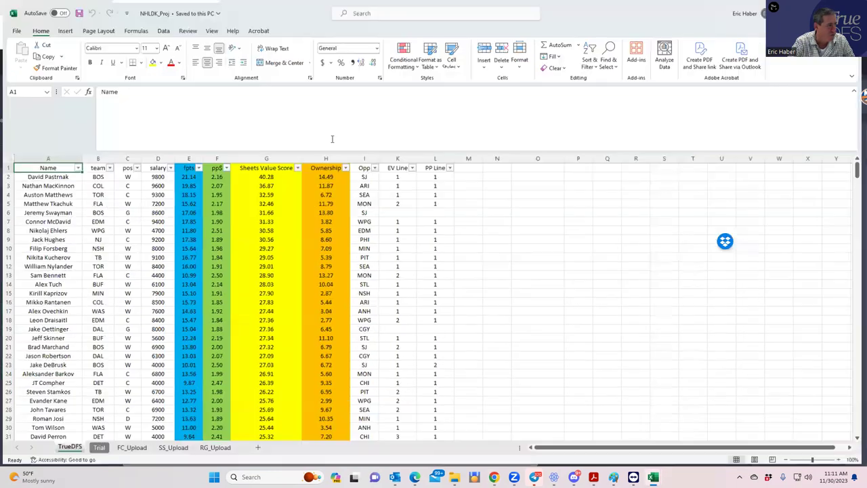
left_click(184, 177)
left_click(190, 220)
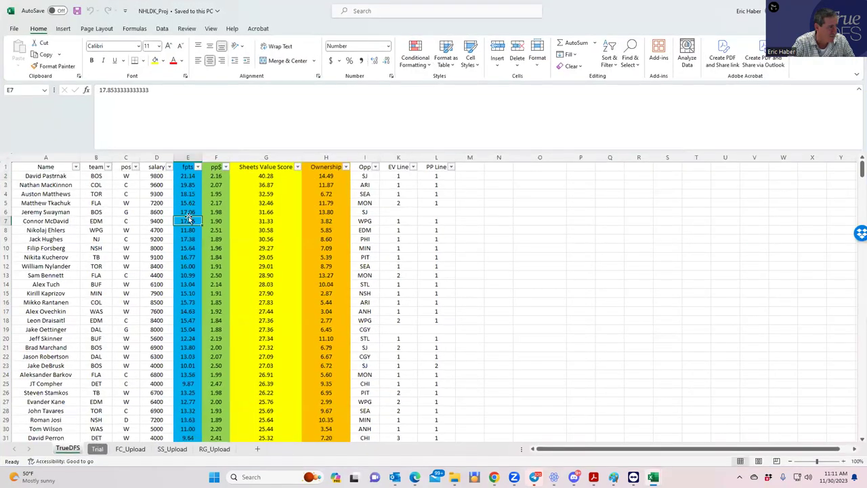
left_click(189, 174)
left_click(270, 176)
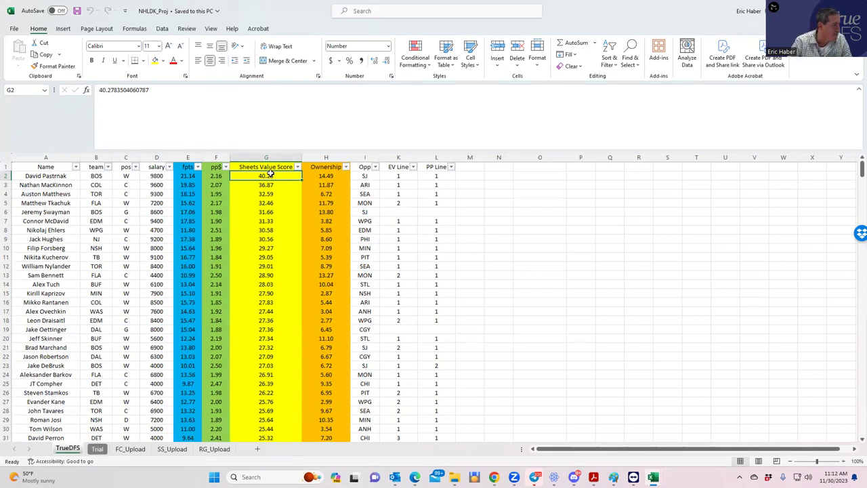
left_click(144, 194)
left_click(158, 229)
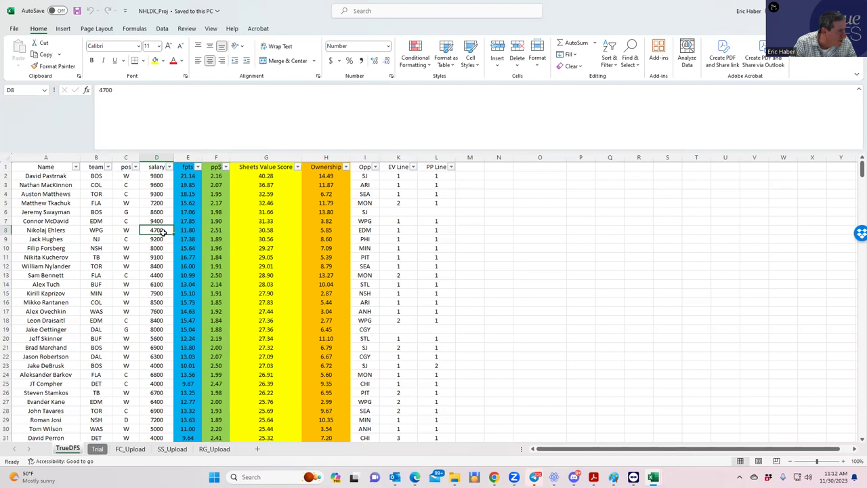
left_click(156, 275)
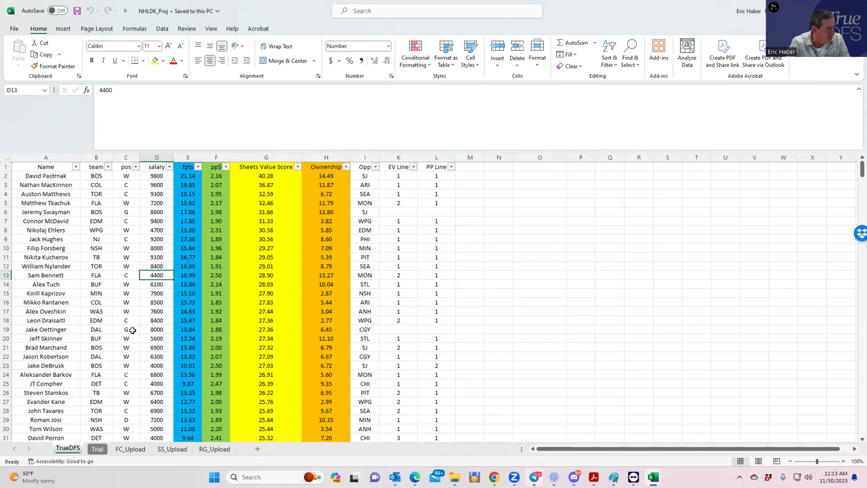
scroll(130, 330, "down", 6)
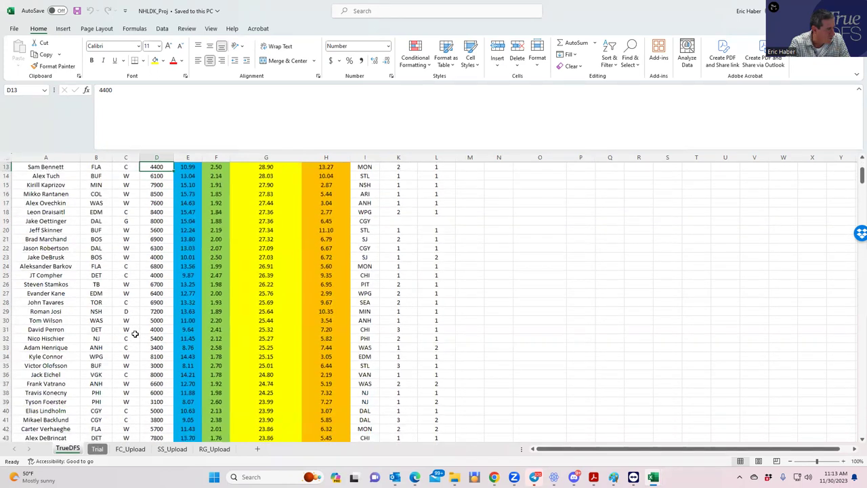
scroll(135, 332, "down", 5)
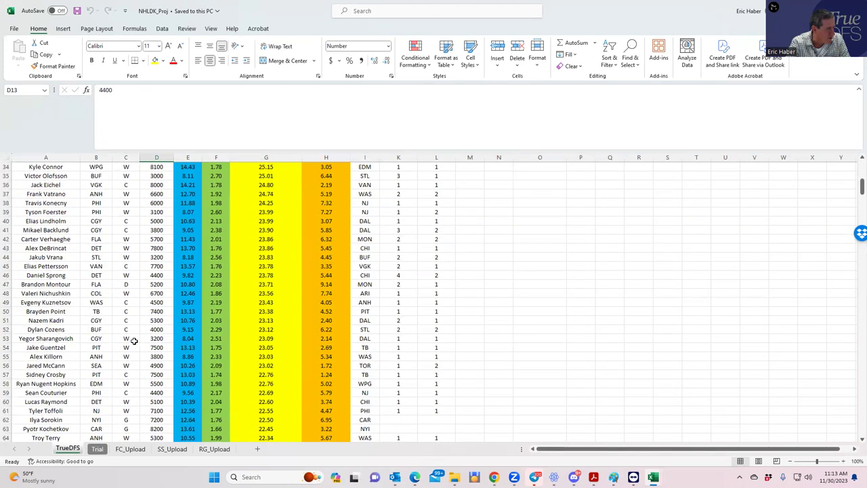
left_click(124, 420)
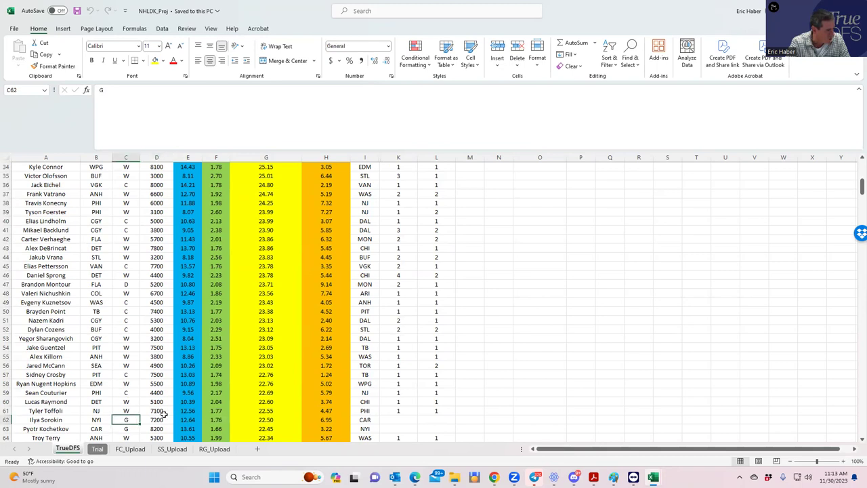
left_click(156, 418)
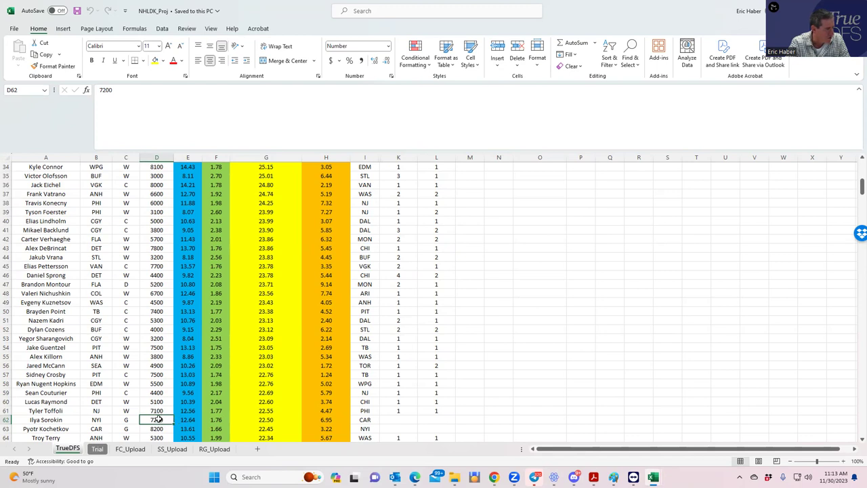
scroll(156, 413, "up", 11)
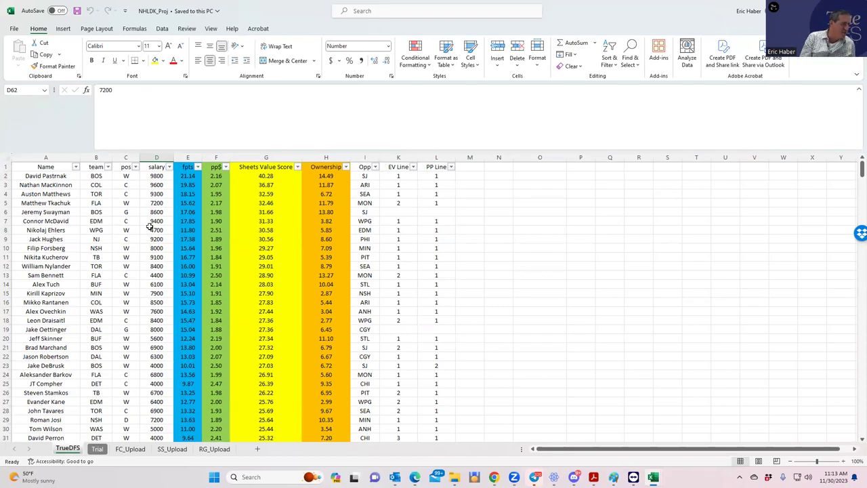
left_click_drag(34, 177, 75, 231)
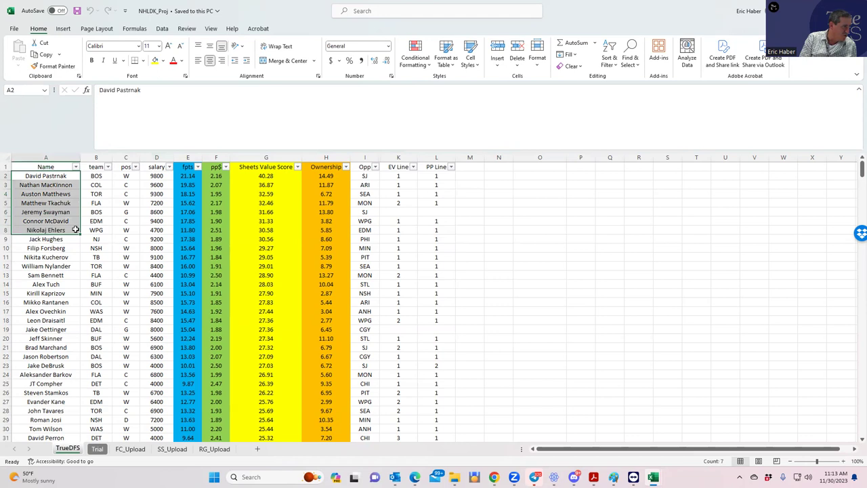
left_click_drag(42, 175, 151, 395)
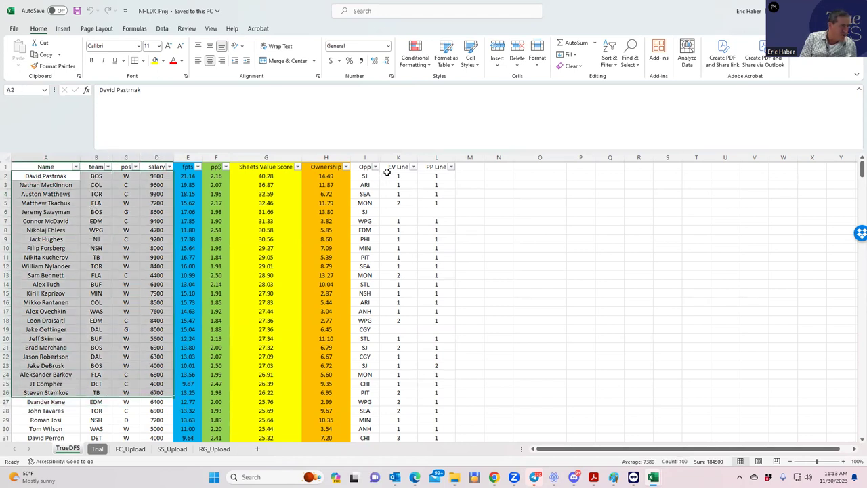
left_click_drag(393, 167, 438, 403)
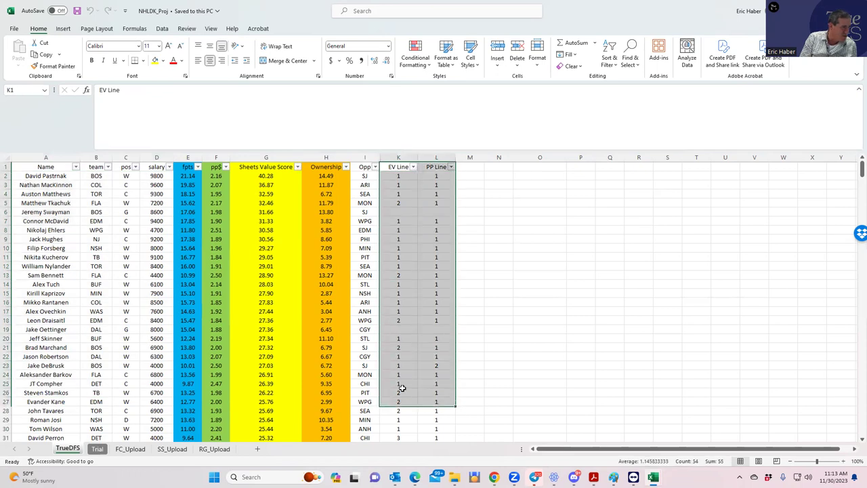
left_click_drag(58, 175, 157, 411)
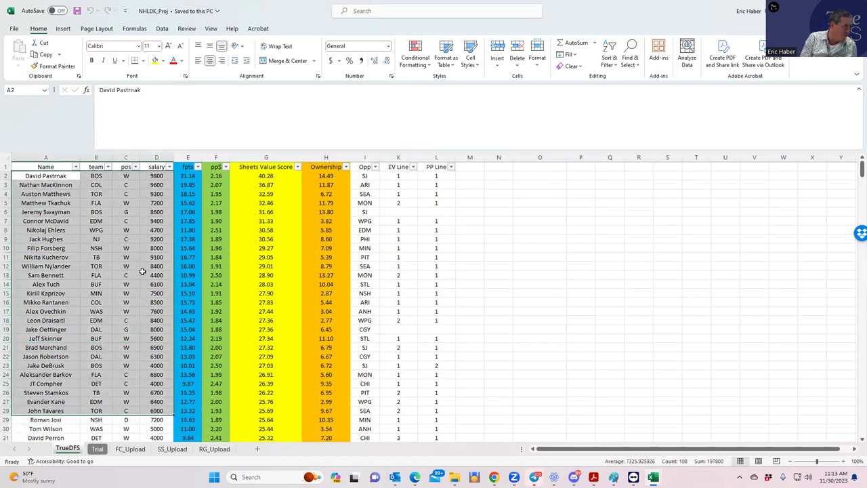
left_click(90, 174)
left_click(153, 176)
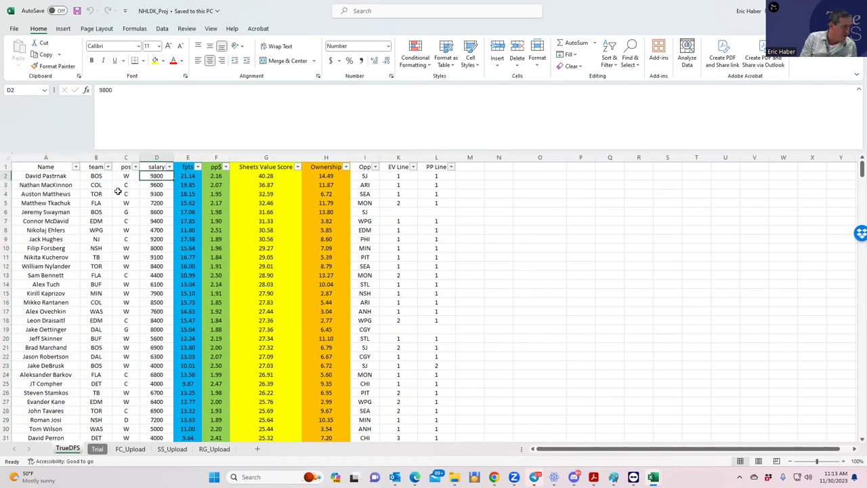
left_click(99, 209)
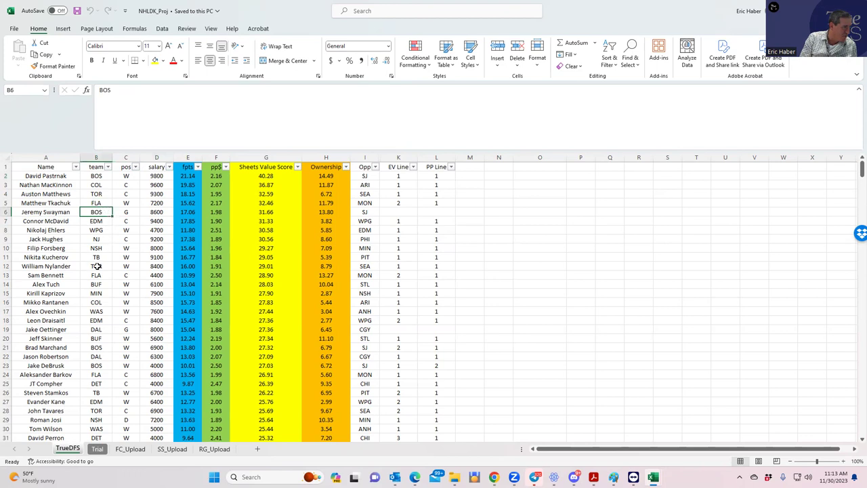
left_click(94, 349)
left_click(150, 348)
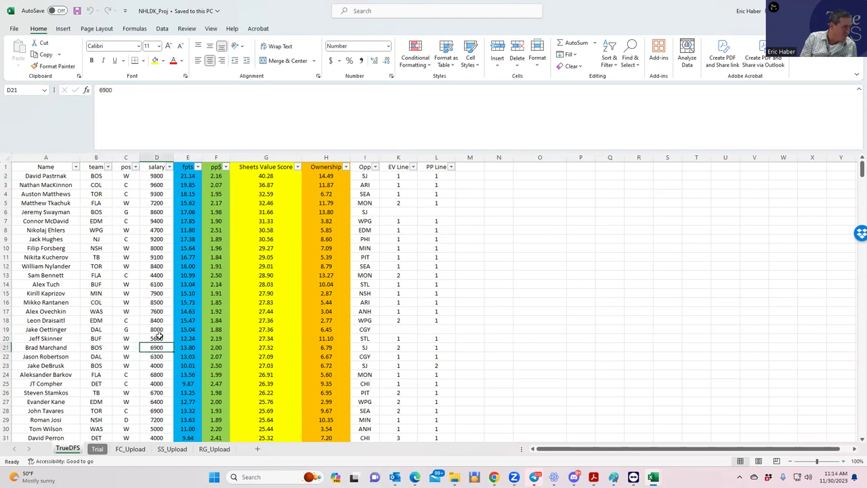
left_click(99, 184)
left_click(146, 184)
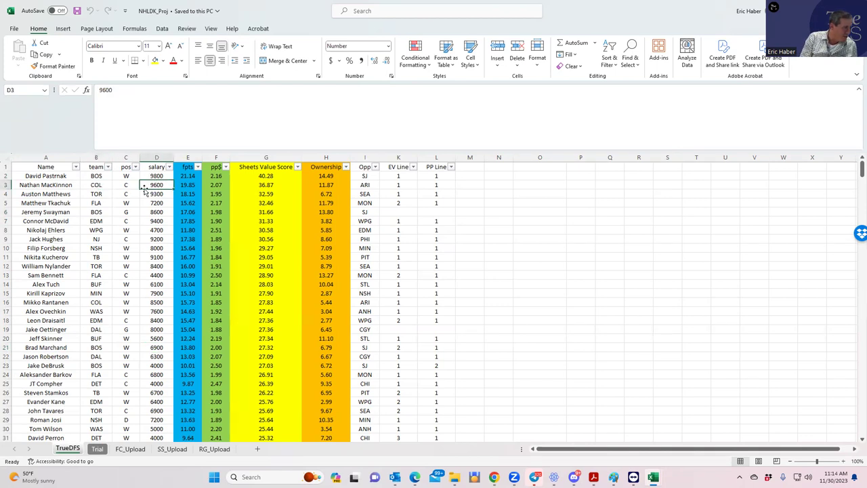
left_click(153, 302)
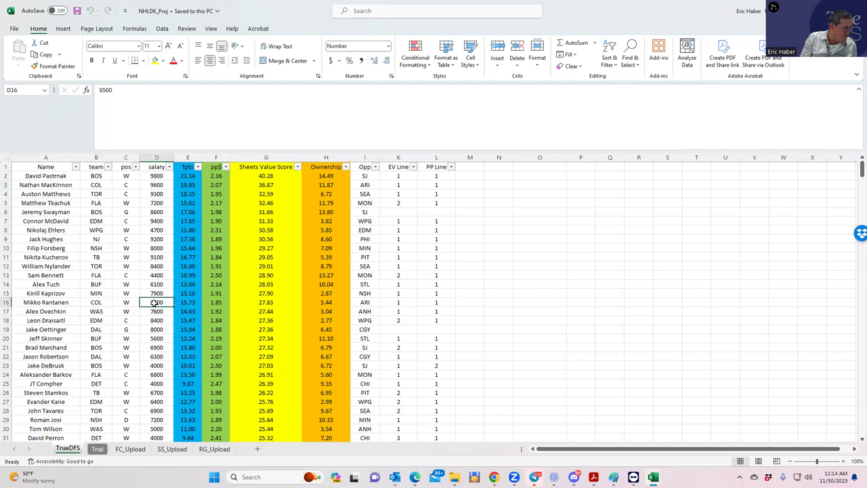
left_click(105, 193)
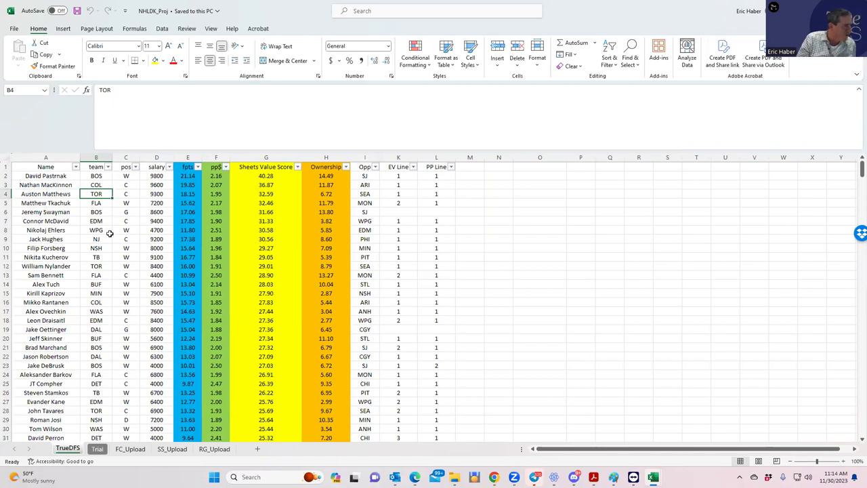
left_click(160, 193)
left_click(152, 265)
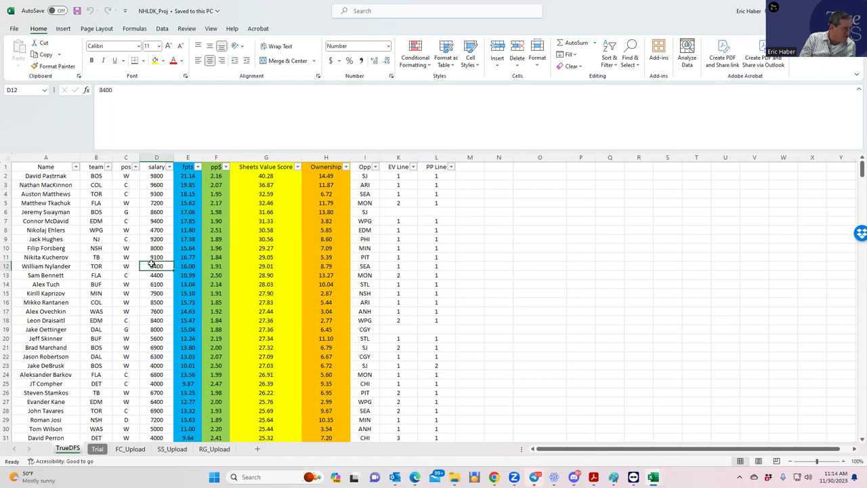
left_click(162, 195)
left_click(158, 258)
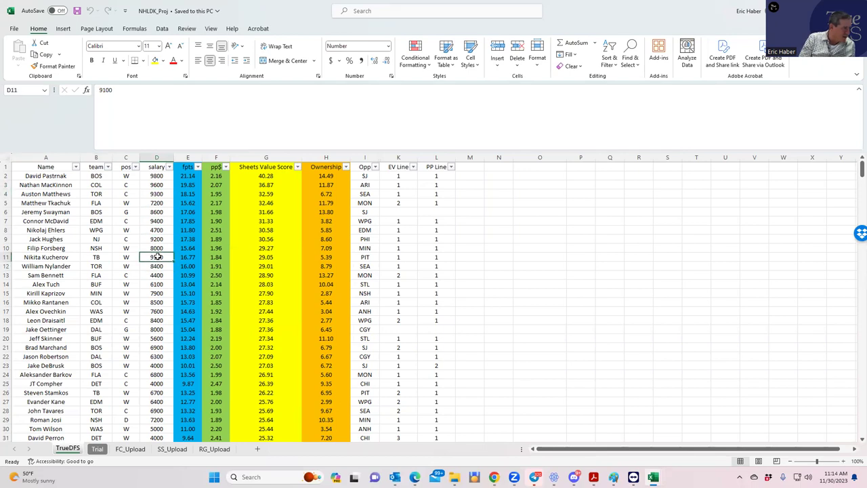
left_click(99, 203)
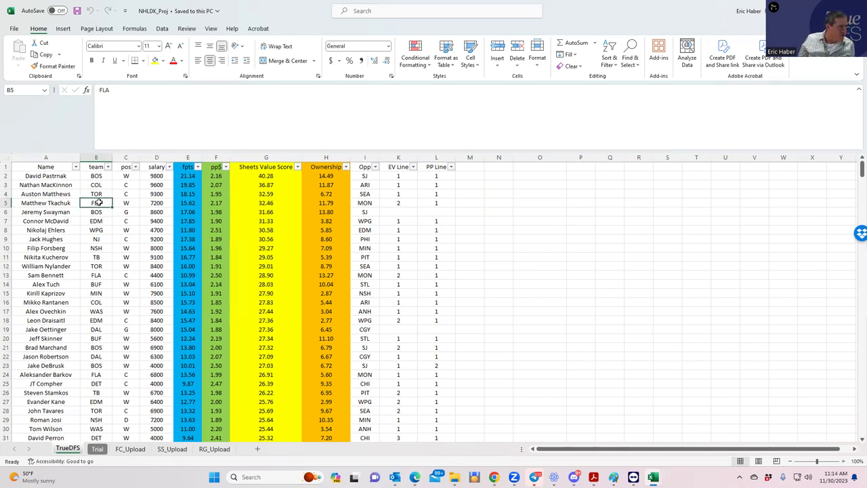
left_click_drag(31, 204, 155, 274)
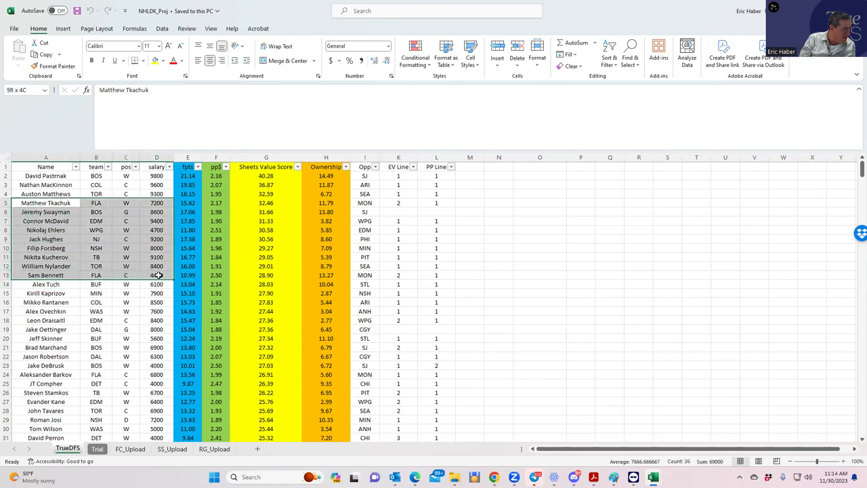
Review TrueDFS salaries (4400, 7200) and Aleksander Barkov's EV and PP line values.
left_click(164, 274)
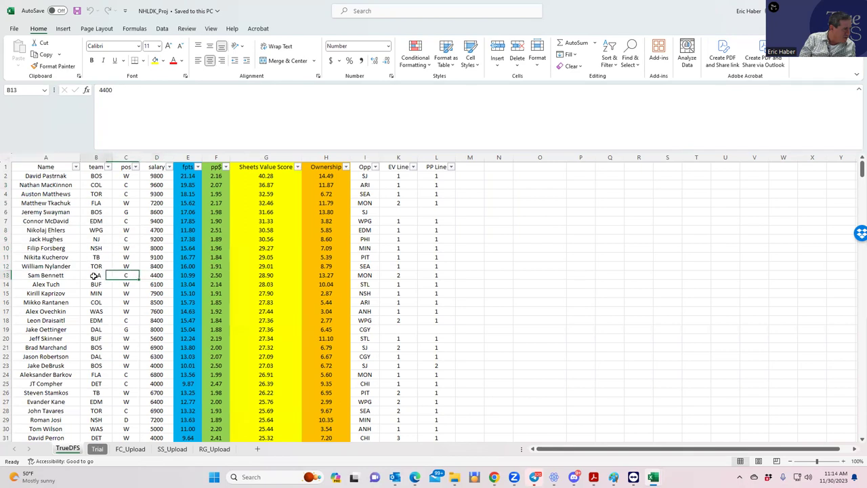
left_click(154, 202)
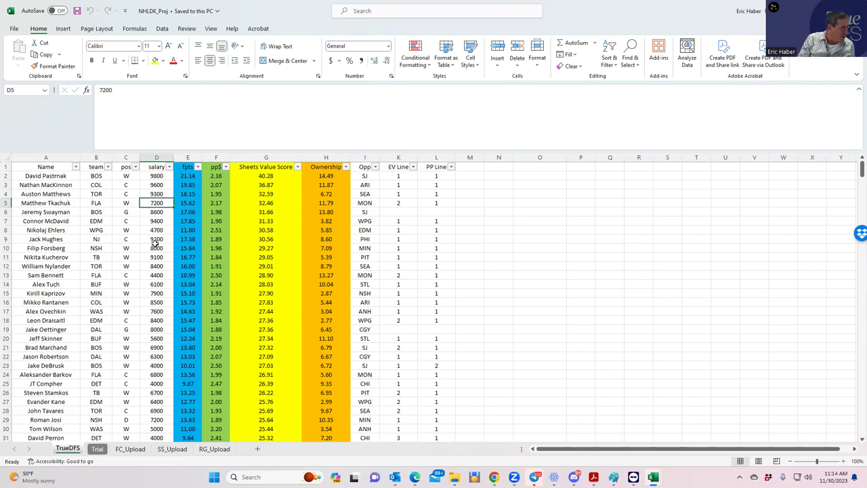
left_click(157, 273)
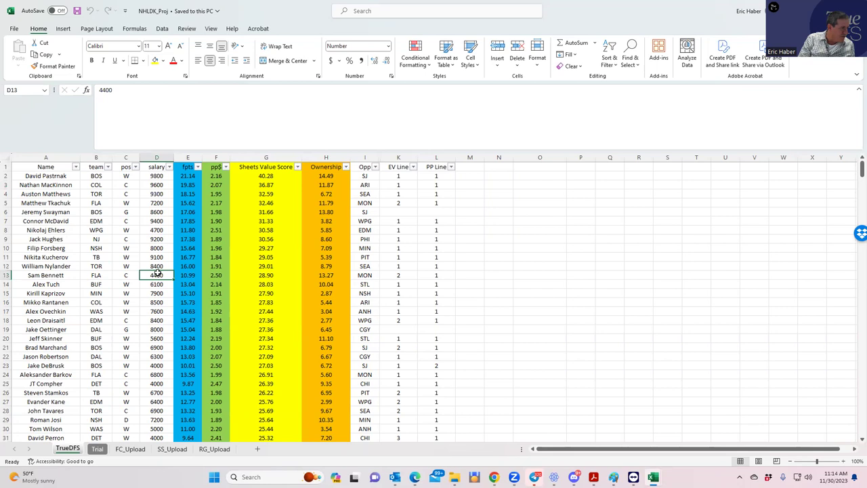
left_click(396, 375)
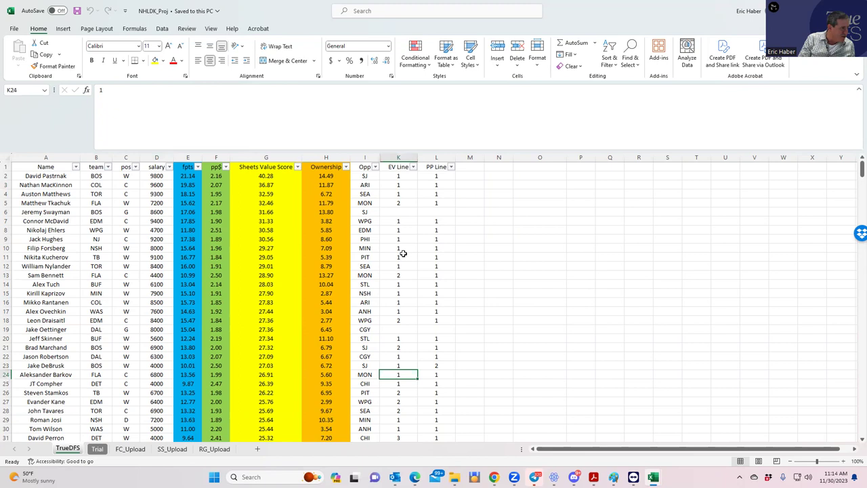
left_click(434, 373)
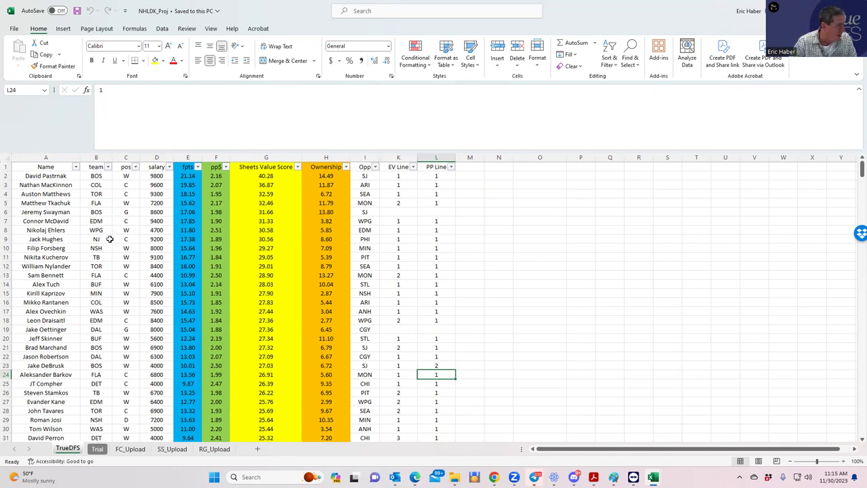
Check player teams and salaries (Bennett 4400, Ehlers 4700 WPG), then bring up NHLDK_Stacks.
left_click(101, 211)
left_click(99, 221)
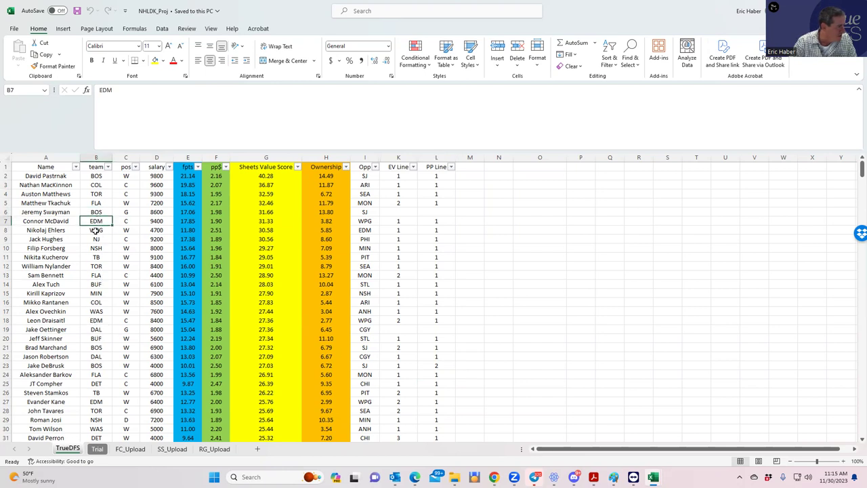
left_click_drag(96, 232, 99, 347)
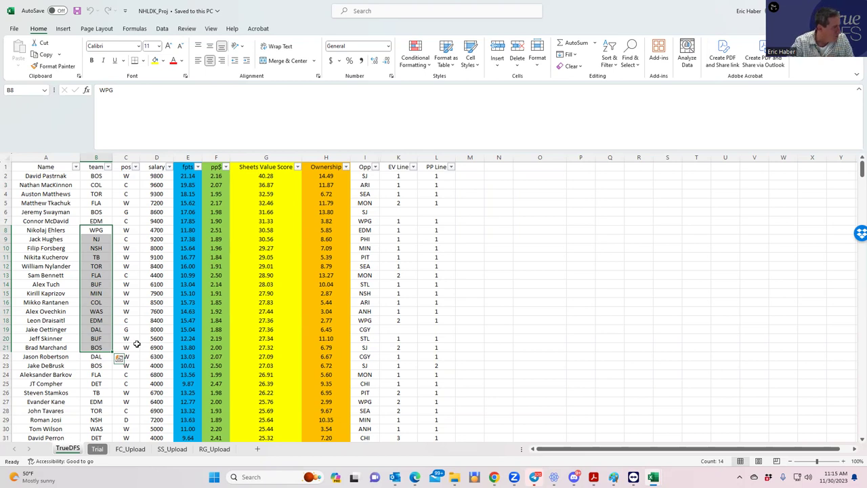
left_click(98, 229)
left_click(155, 274)
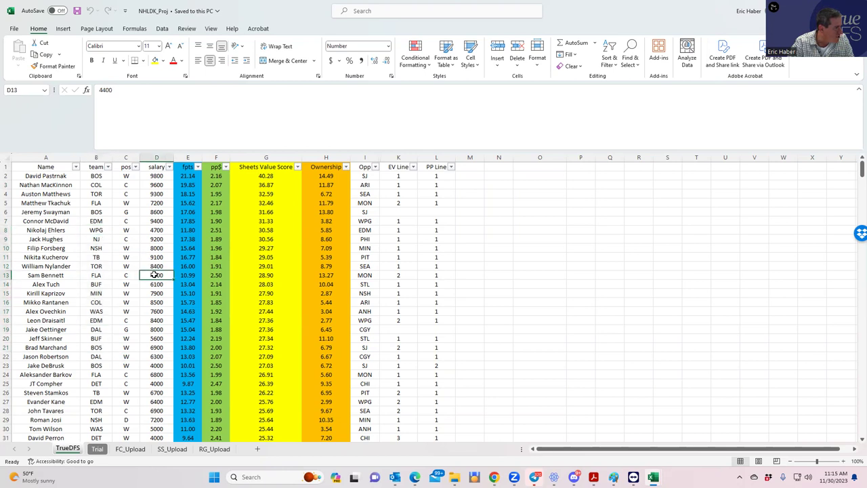
left_click(157, 229)
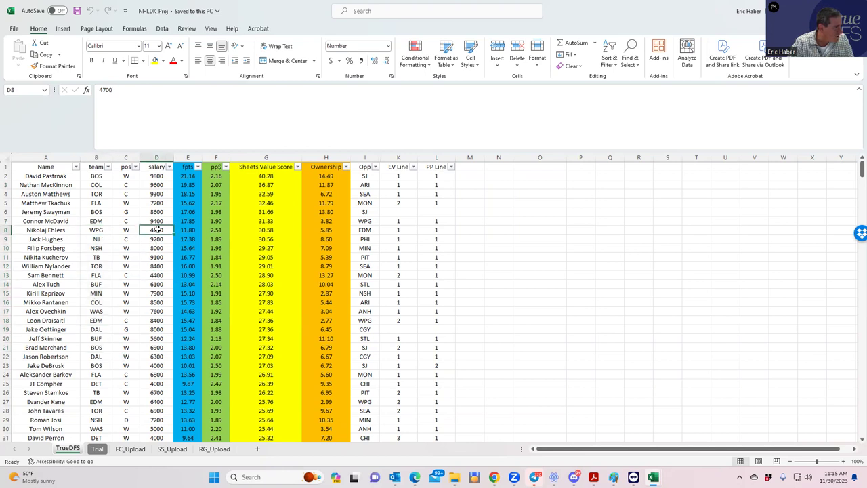
left_click(98, 231)
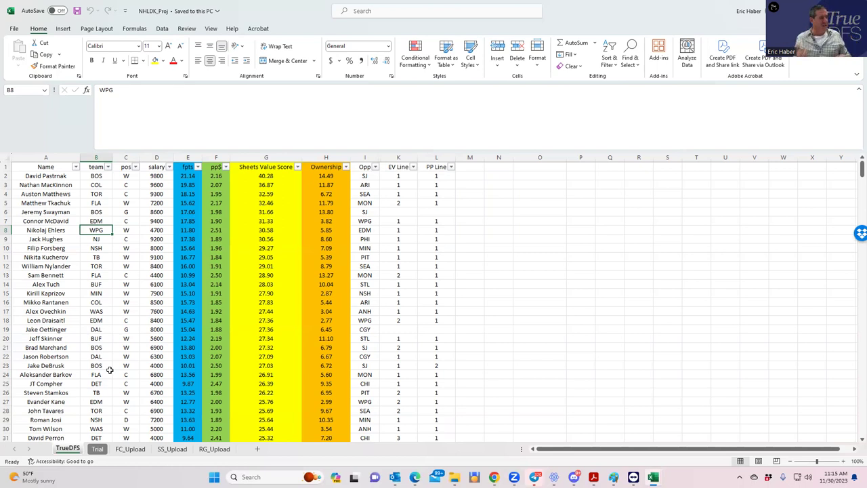
mouse_move(653, 477)
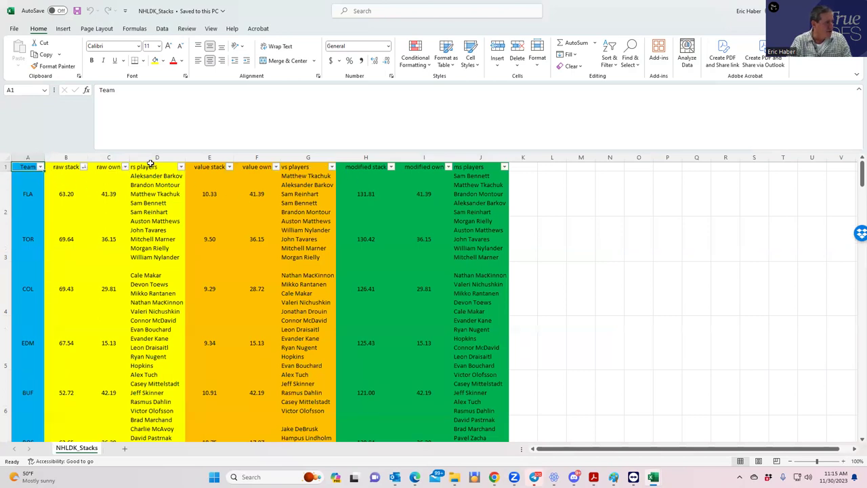
Sort stacks by raw stack, largest first, and review TOR, COL, EDM, BOS, FLA player lists.
left_click(84, 167)
left_click(55, 192)
left_click_drag(27, 193, 29, 401)
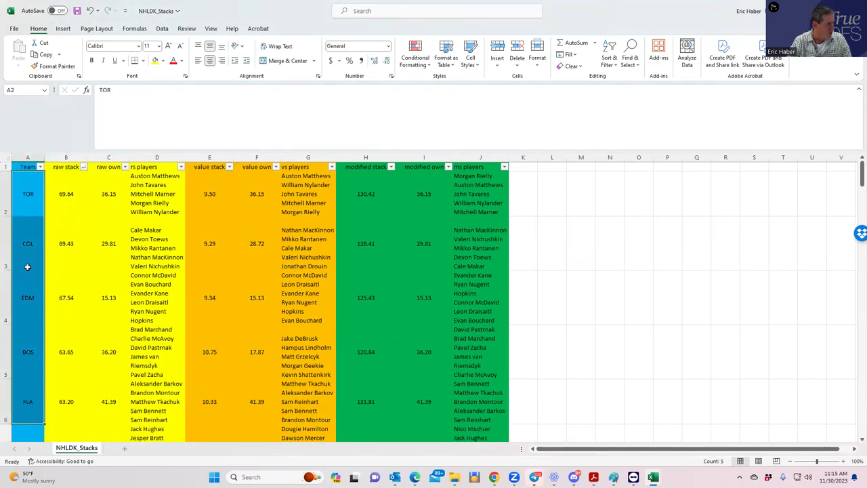
left_click(21, 241)
left_click(29, 300)
left_click(27, 350)
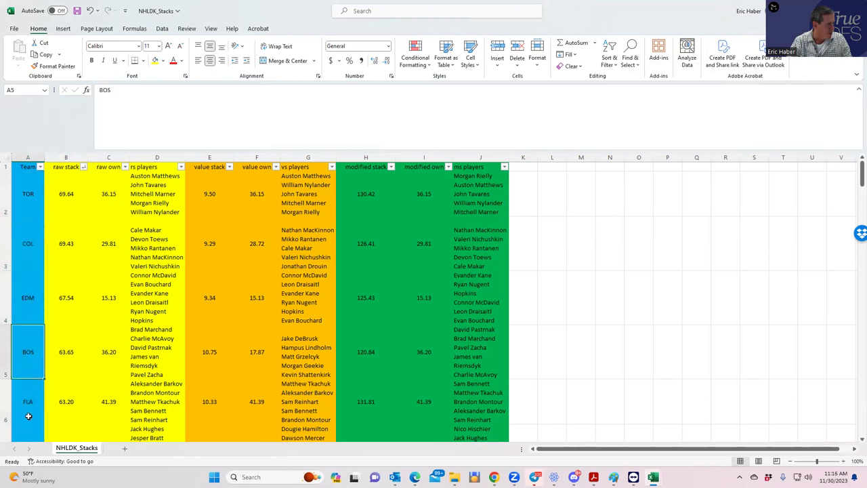
left_click(28, 412)
left_click(129, 193)
left_click(147, 257)
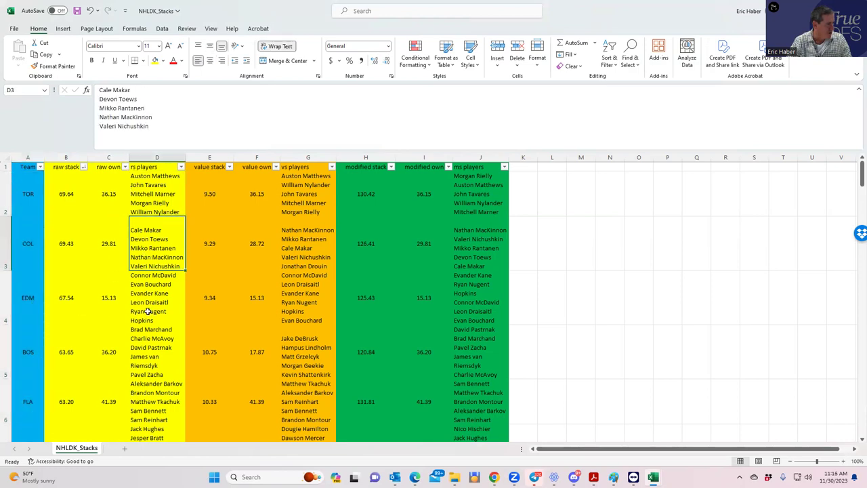
left_click(149, 317)
Re-sort by value stack, largest first, reviewing ANH, BUF, NSH and CGY (value own 11.52).
left_click(230, 167)
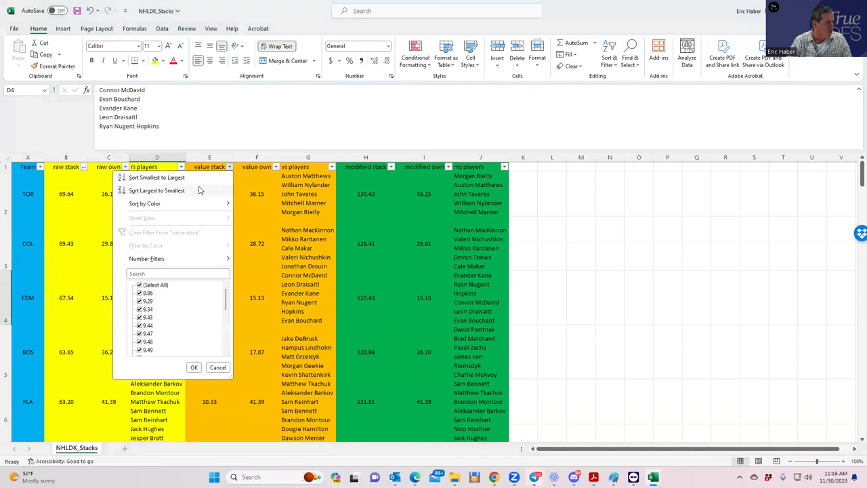
left_click(199, 185)
left_click(30, 196)
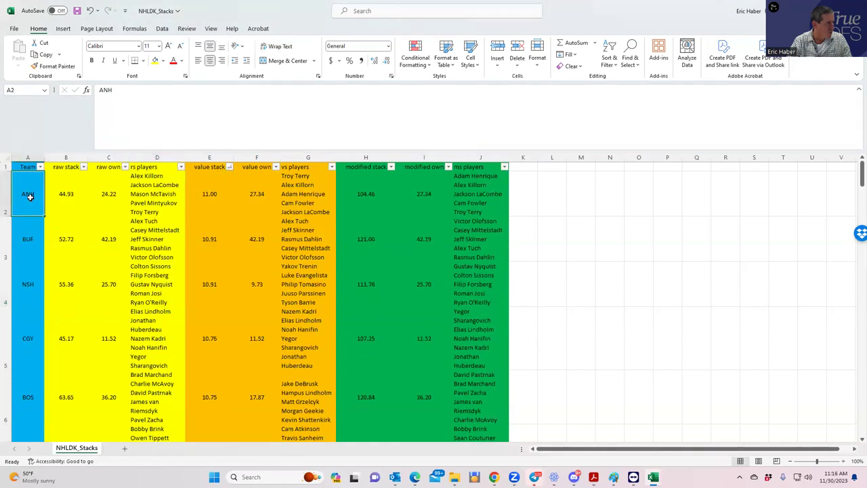
left_click(25, 236)
left_click(290, 191)
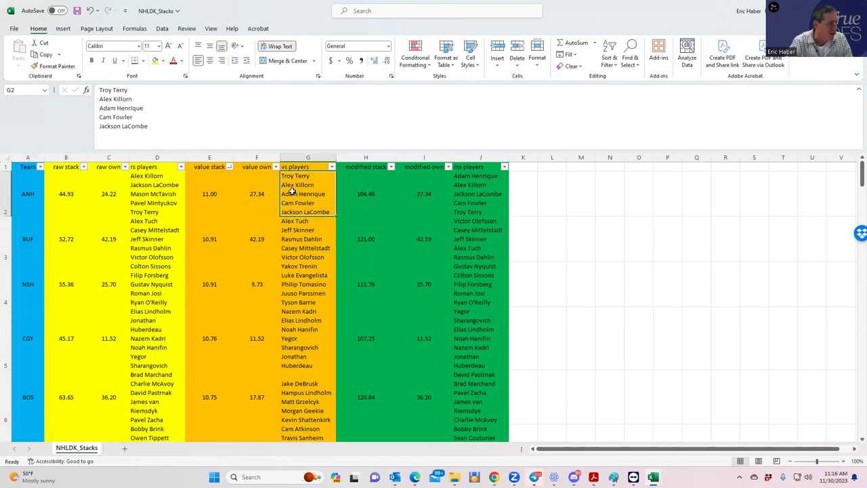
left_click(33, 201)
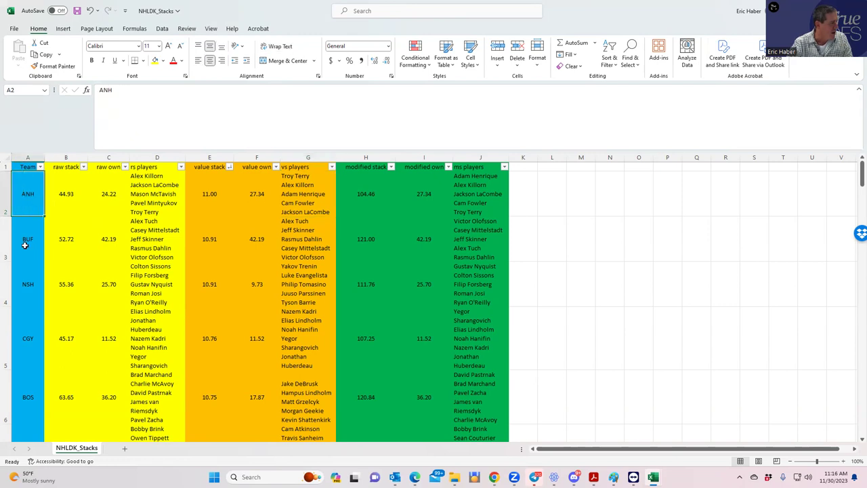
left_click(25, 248)
left_click(31, 278)
left_click(29, 332)
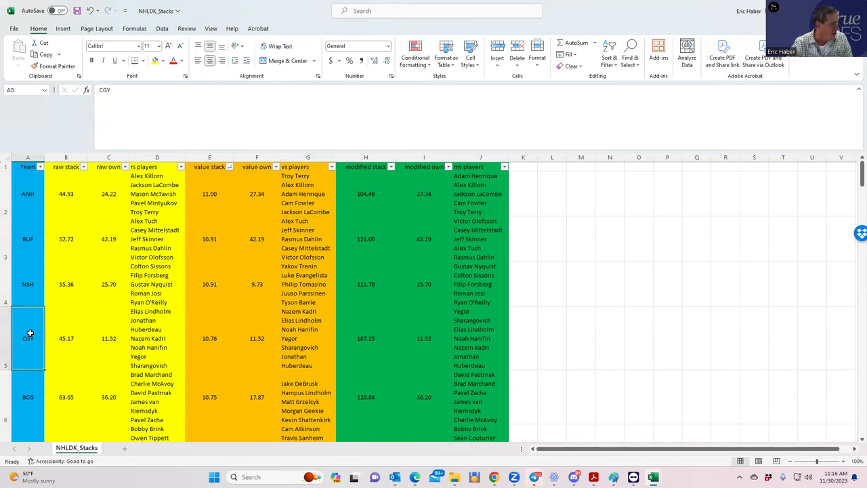
left_click(251, 327)
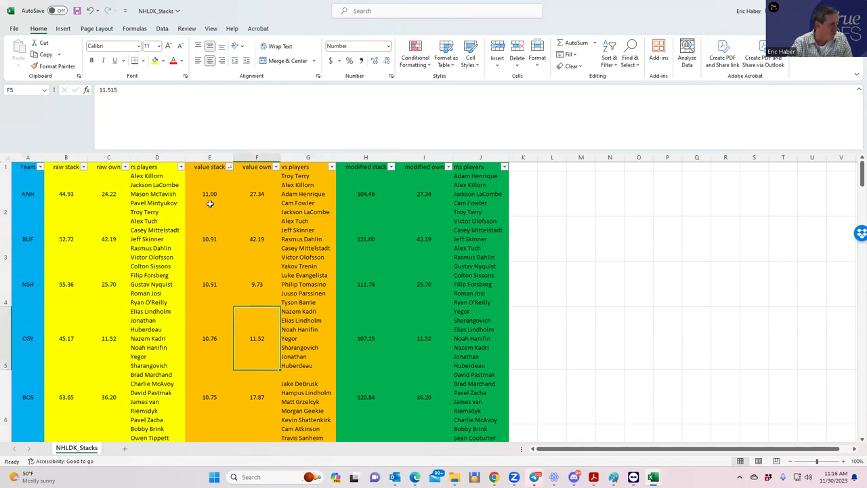
left_click(210, 203)
left_click(391, 166)
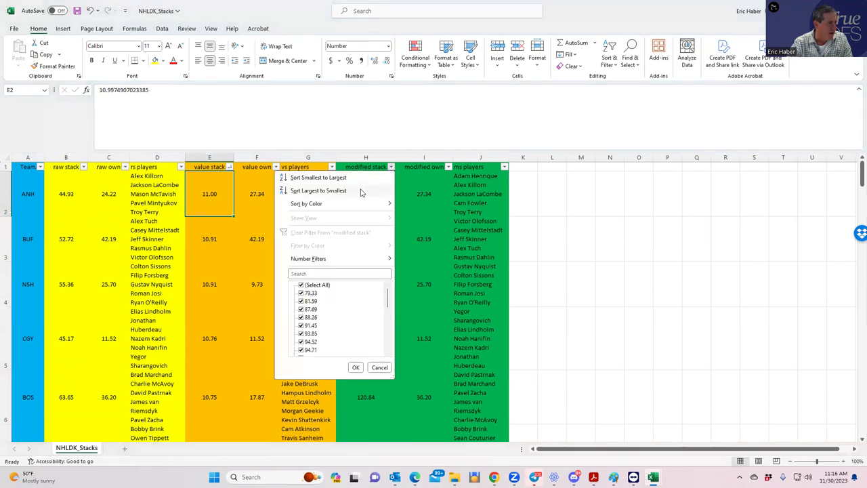
Sort stacks by modified stack, largest first, checking FLA's 131.81 and 41.39 modified own.
left_click(319, 190)
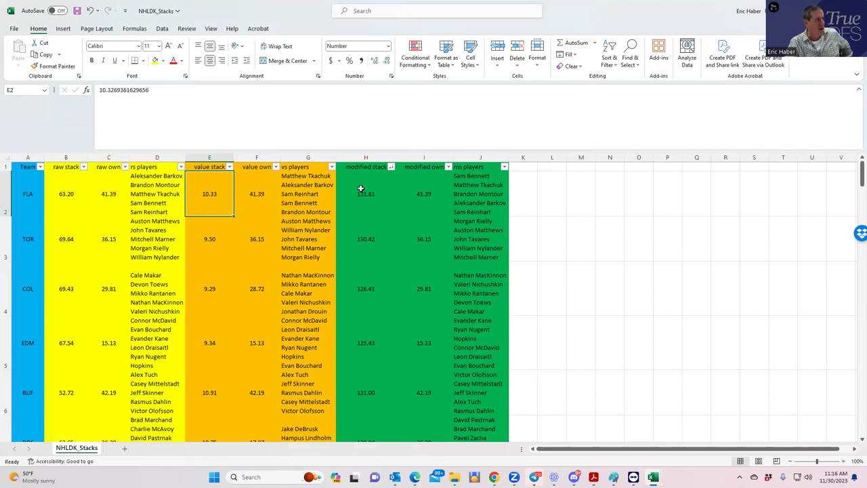
left_click(366, 189)
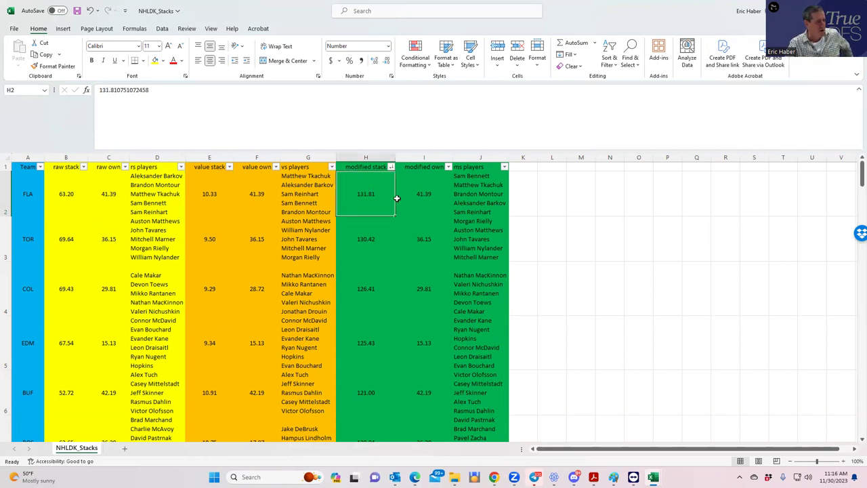
left_click(363, 291)
left_click(369, 335)
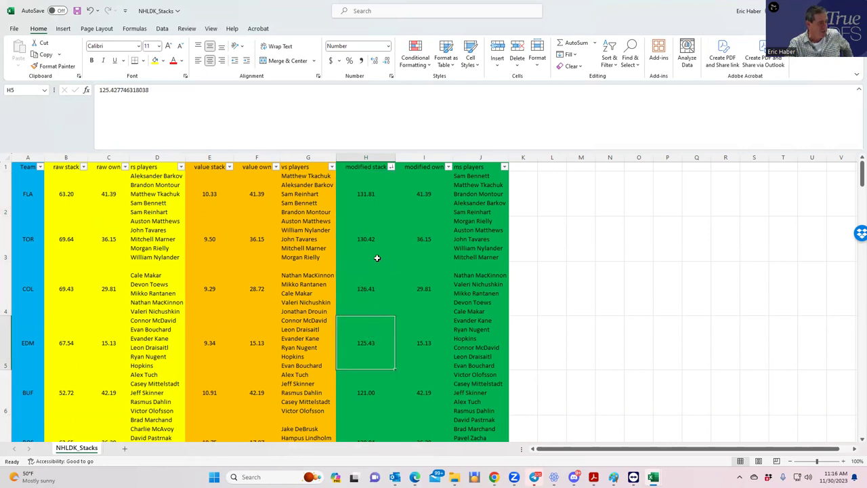
left_click(372, 233)
left_click(420, 201)
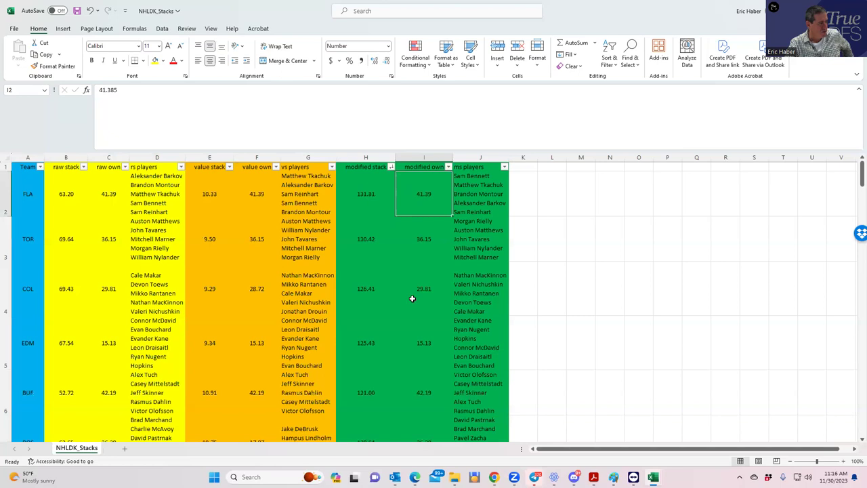
left_click(423, 390)
Review FLA's modified stack figures and player list, then return to the NHLDK_Proj workbook.
scroll(421, 387, "down", 2)
scroll(421, 338, "up", 2)
left_click(424, 193)
left_click(371, 194)
left_click(471, 194)
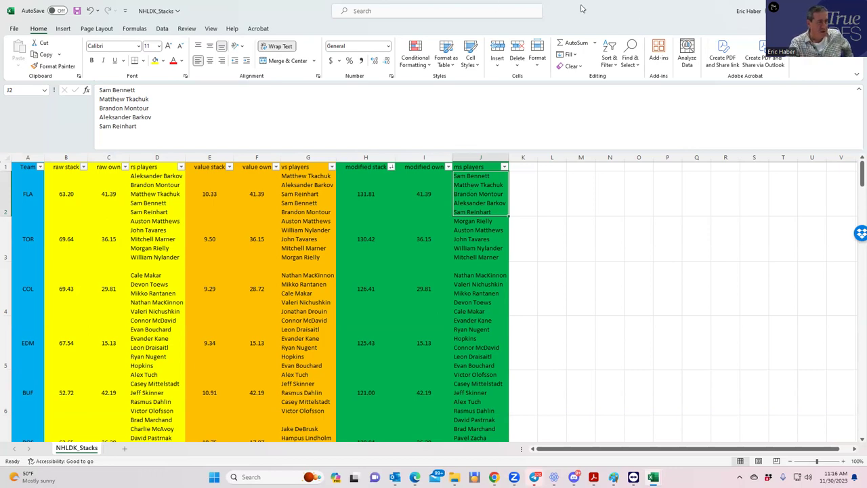
key("alt+Tab")
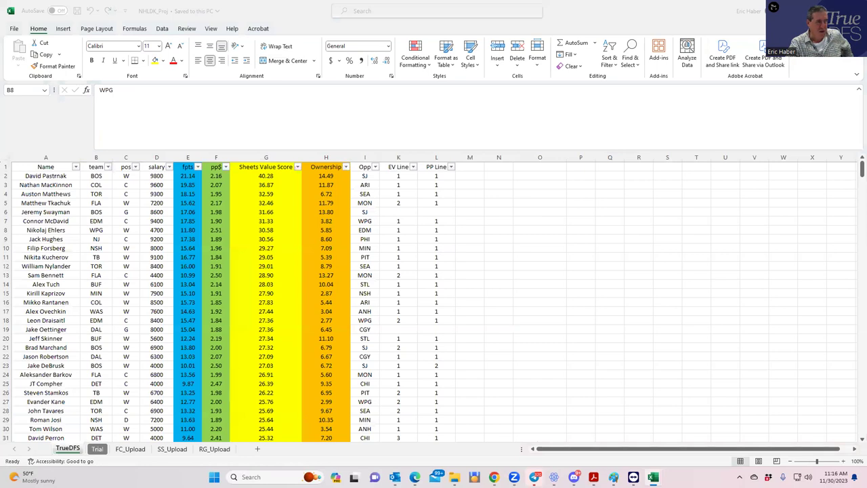
Go to draftkings.com in the browser and open the My Lineups page.
key("alt+Tab")
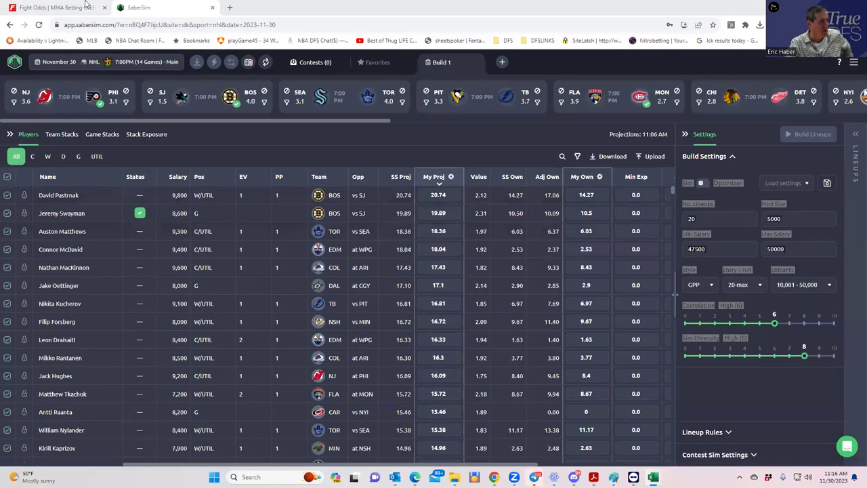
left_click(86, 5)
left_click(170, 24)
type("dr")
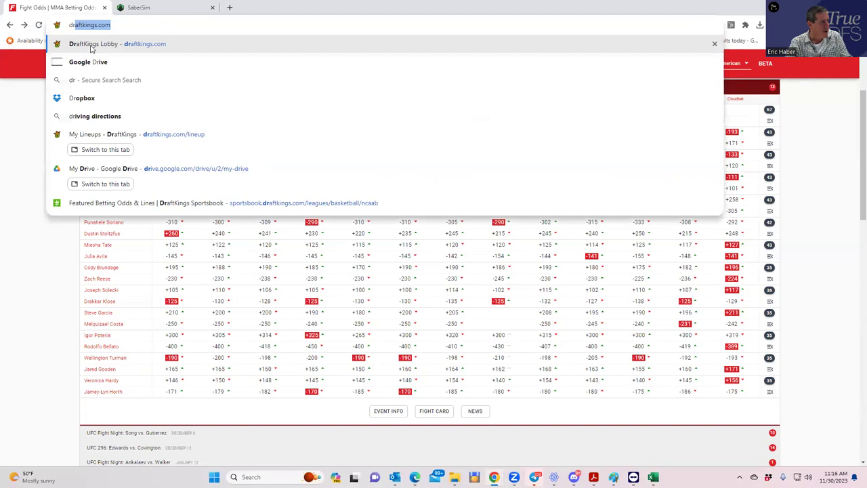
left_click(93, 44)
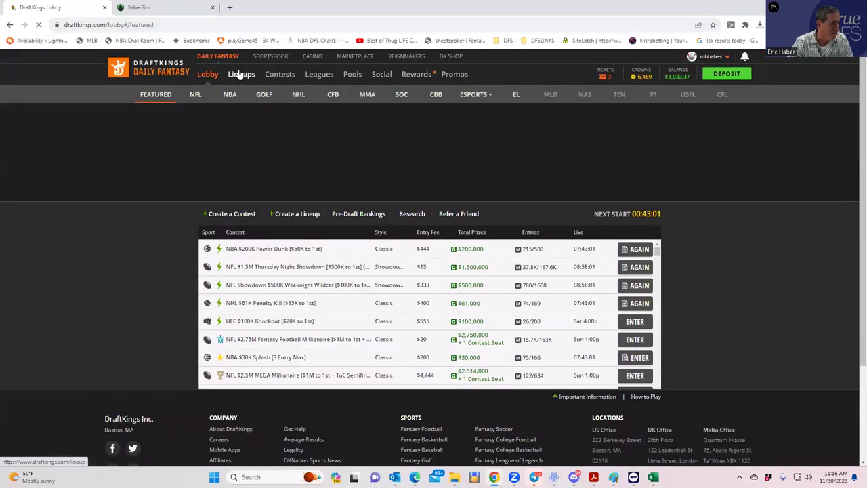
left_click(240, 74)
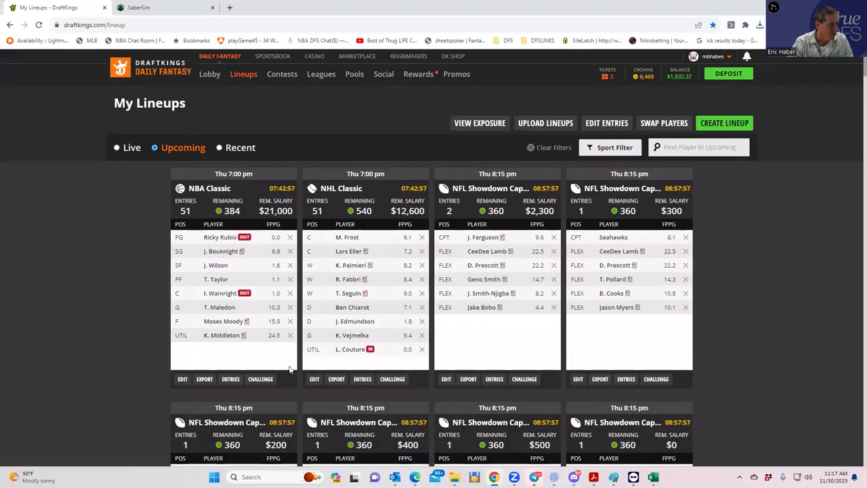
Fill the NHL lineup with FLA's Barkov, Bennett, Tkachuk, Reinhart and Montour, dropping Caufield.
left_click(315, 379)
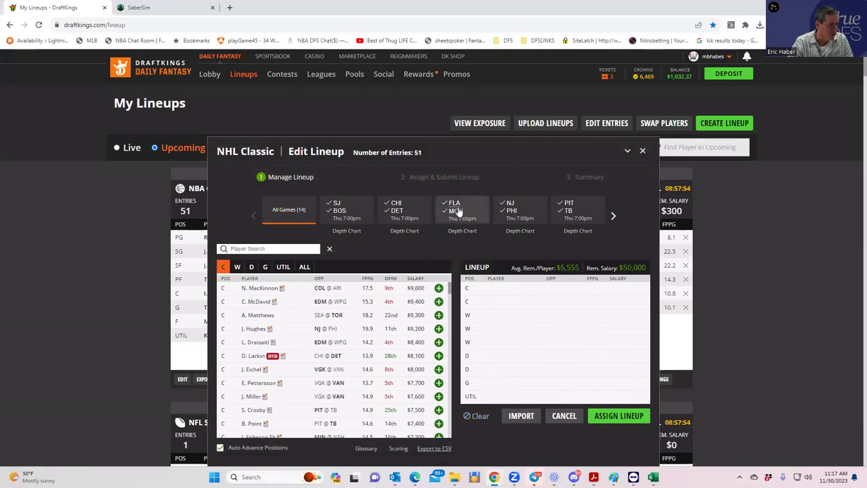
left_click(458, 210)
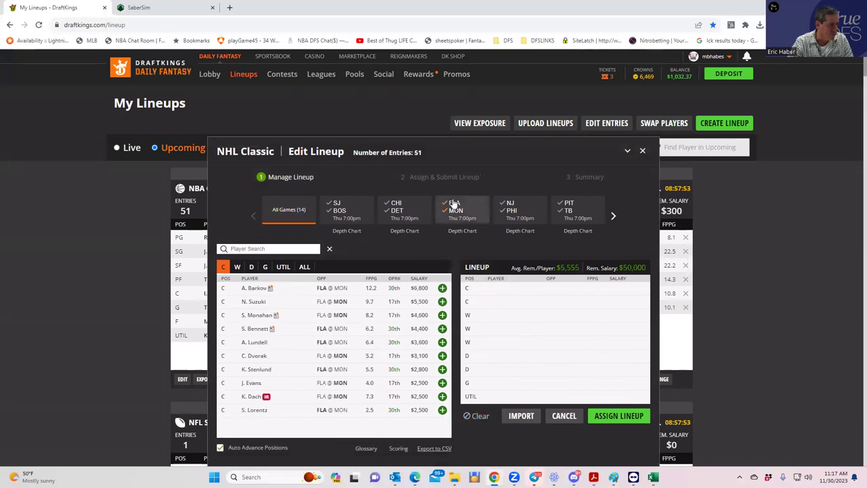
left_click(442, 288)
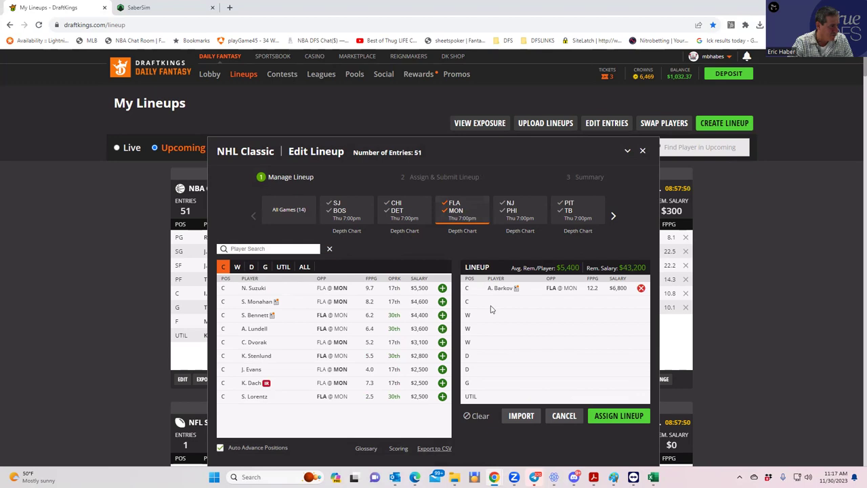
left_click(442, 315)
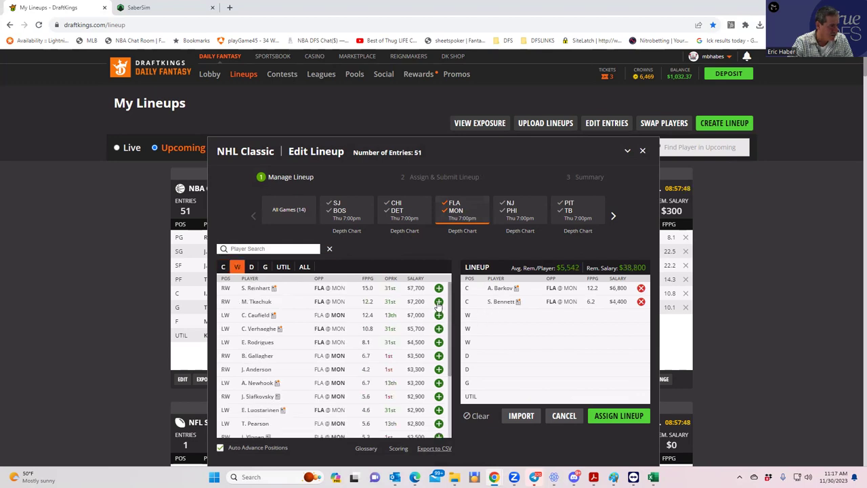
left_click(439, 302)
left_click(439, 302)
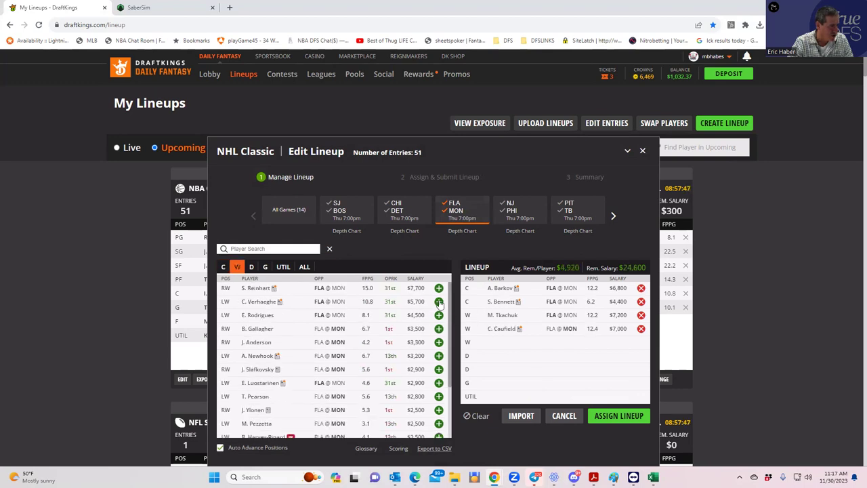
left_click(640, 329)
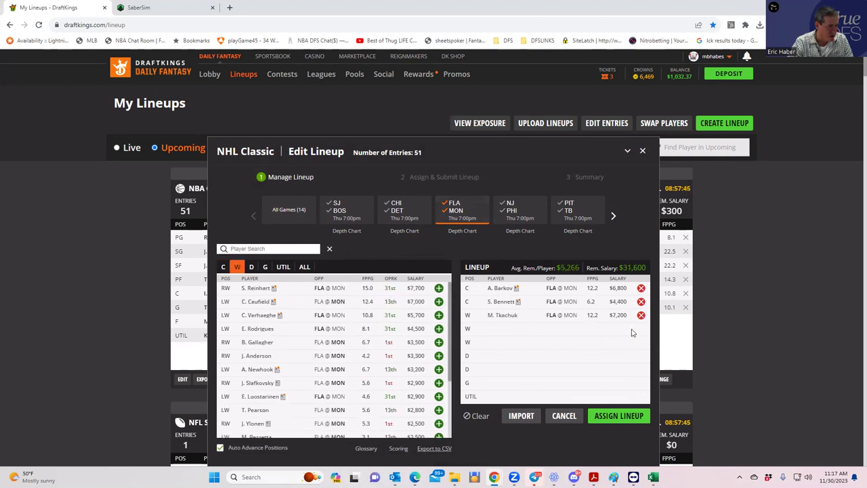
left_click(438, 288)
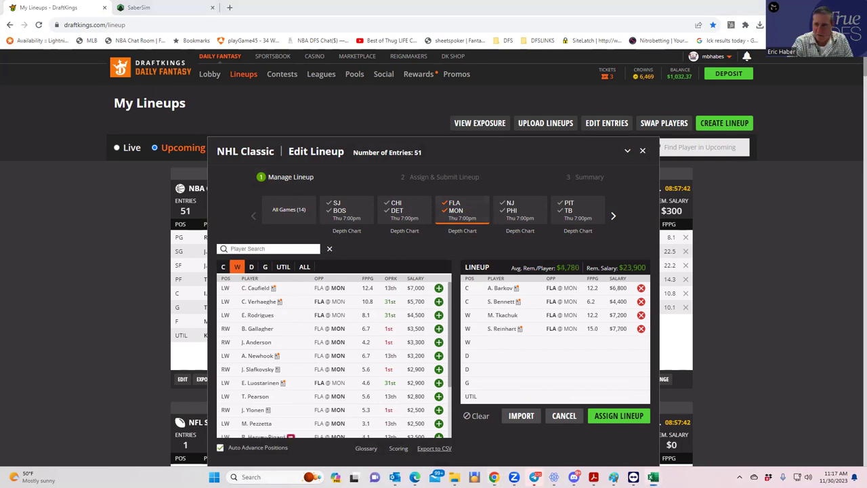
left_click(252, 267)
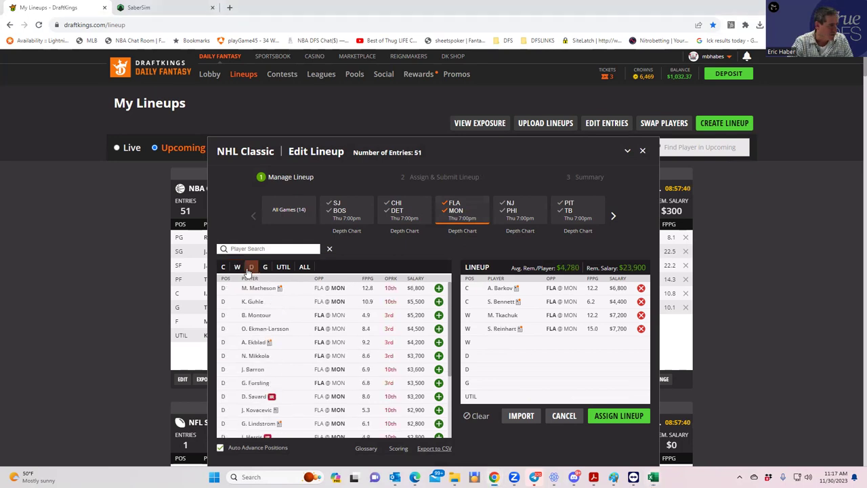
left_click(439, 315)
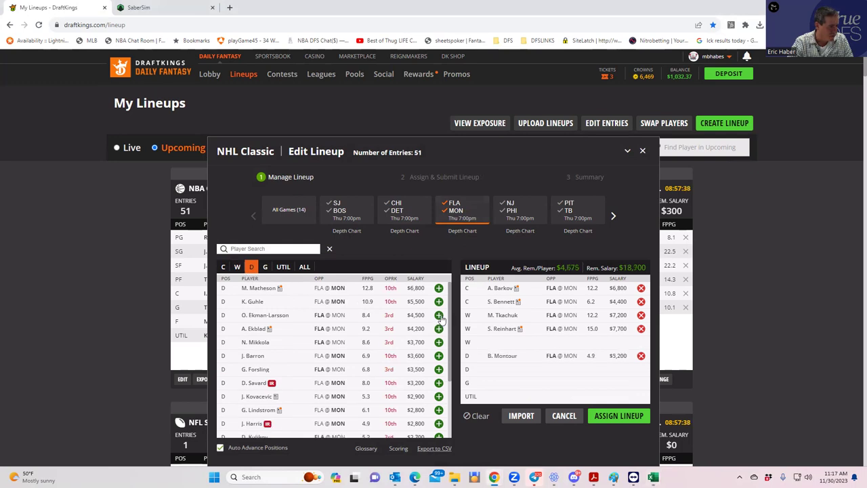
left_click(446, 212)
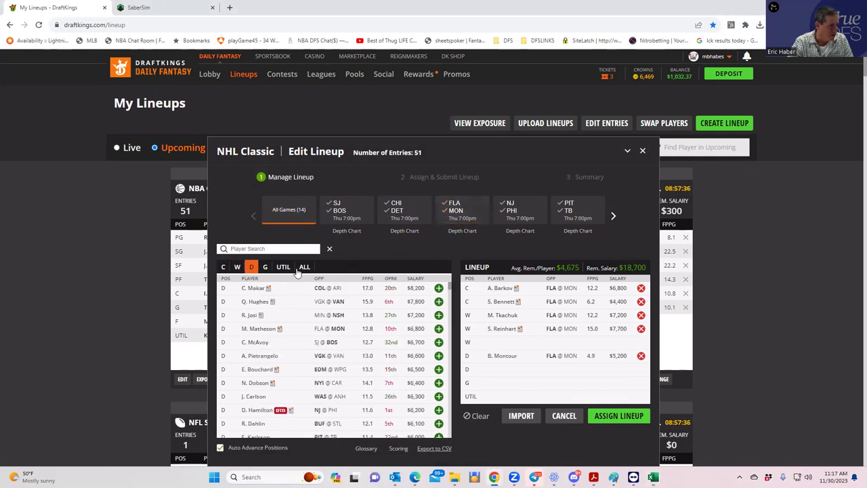
left_click(265, 267)
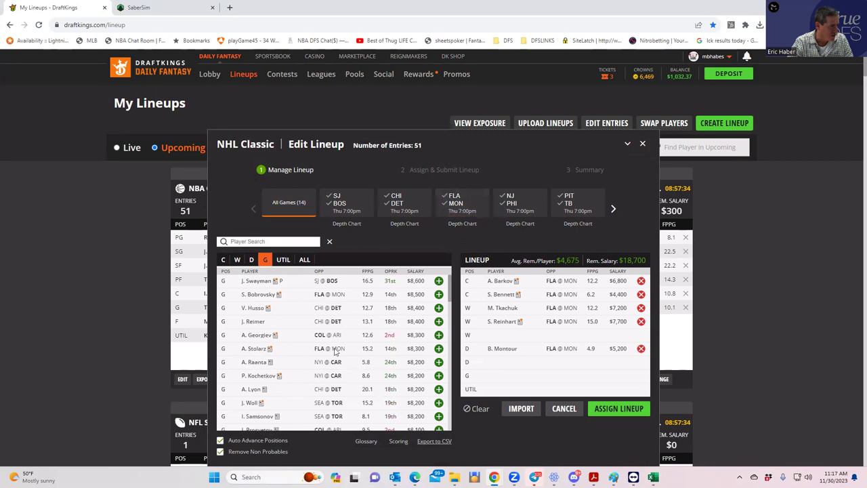
Search the player pool and add I. Sorokin as the goalie.
left_click(259, 241)
type("i")
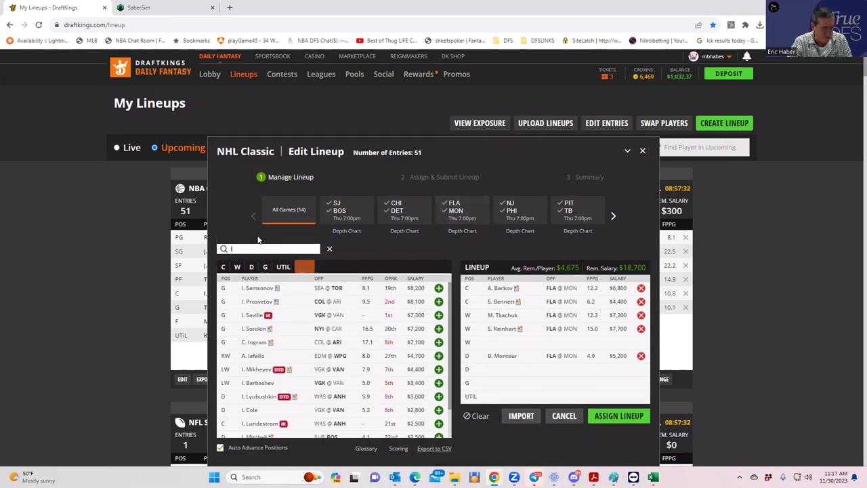
type("la")
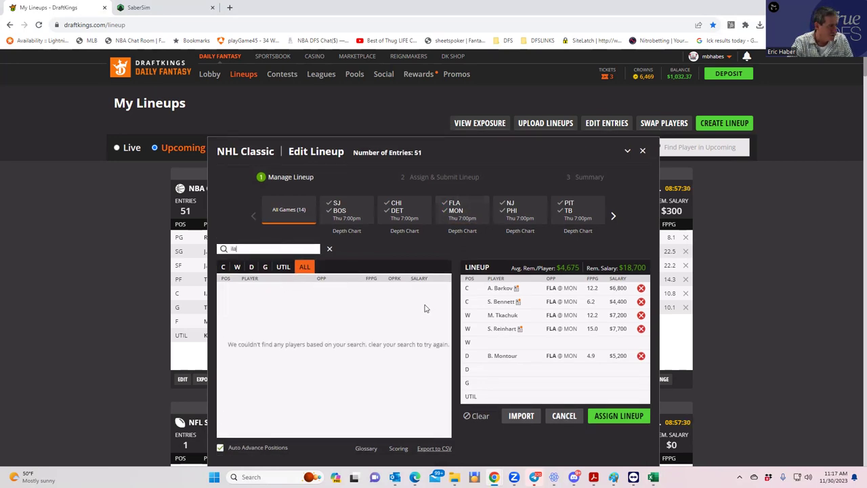
key("BackSpace")
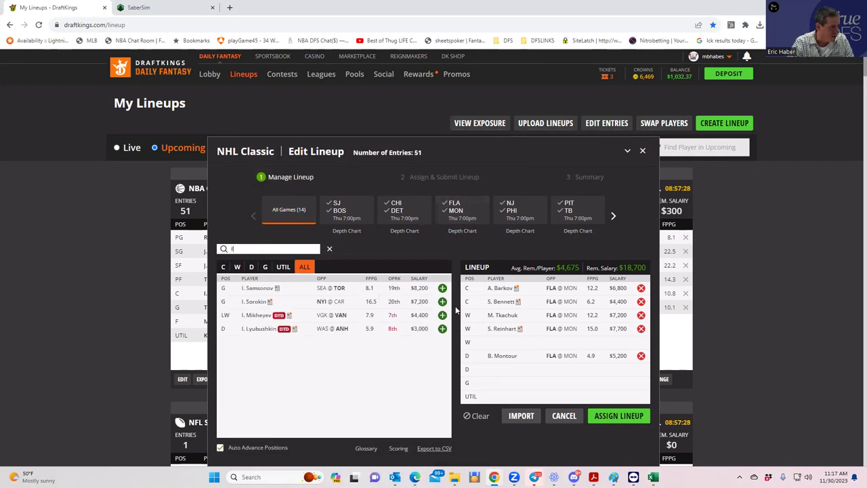
left_click(442, 302)
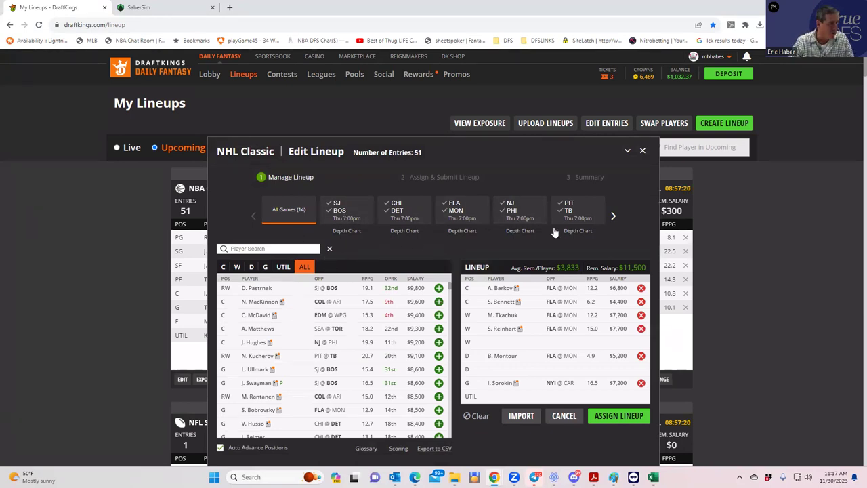
Filter to the EDM @ WPG game and add N. Ehlers at wing.
left_click(612, 215)
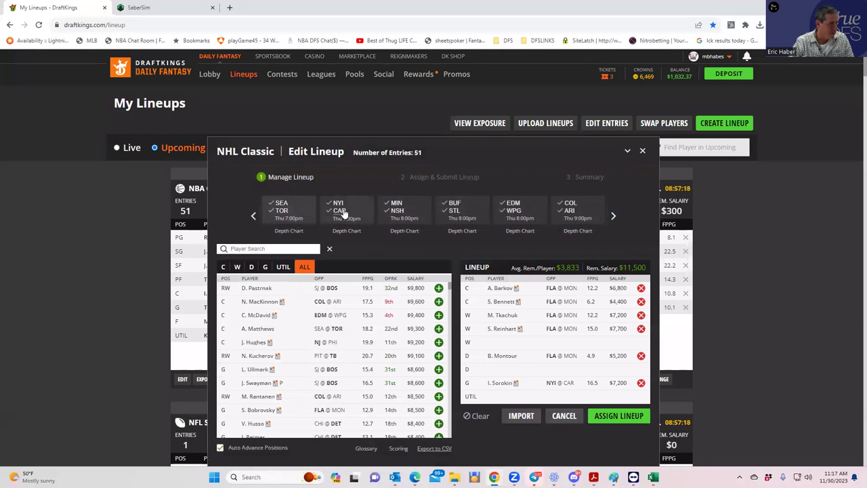
left_click(509, 213)
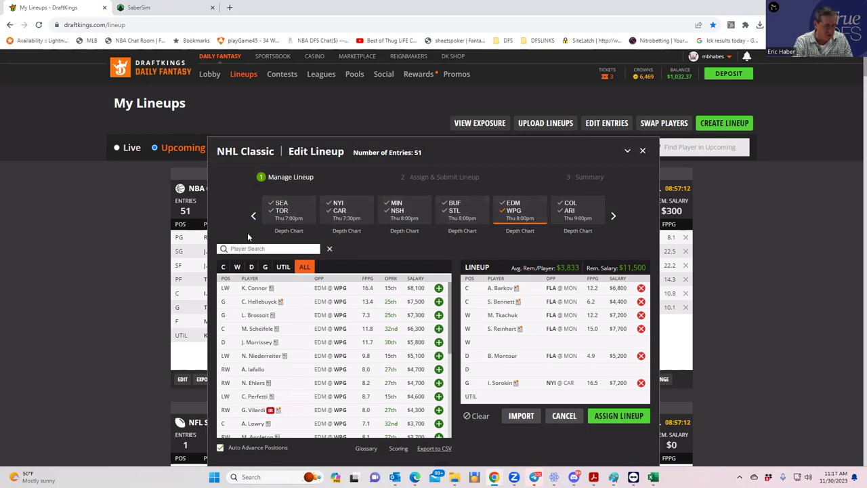
type("eh")
left_click(443, 289)
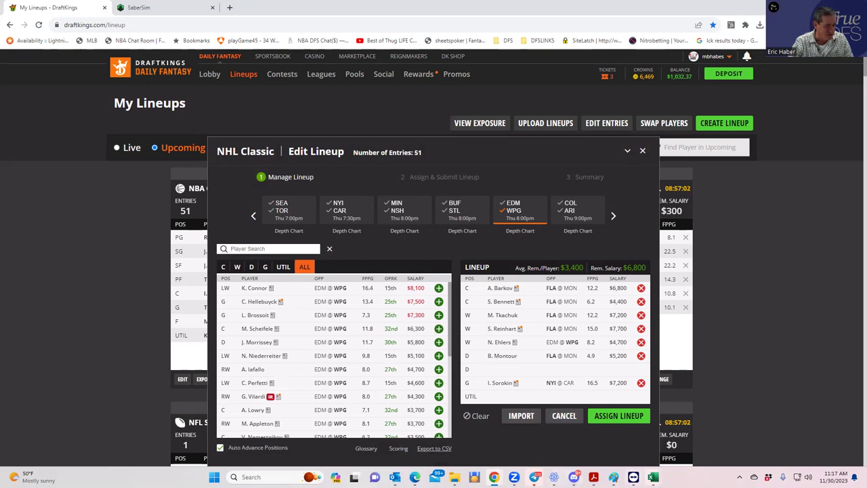
mouse_move(653, 477)
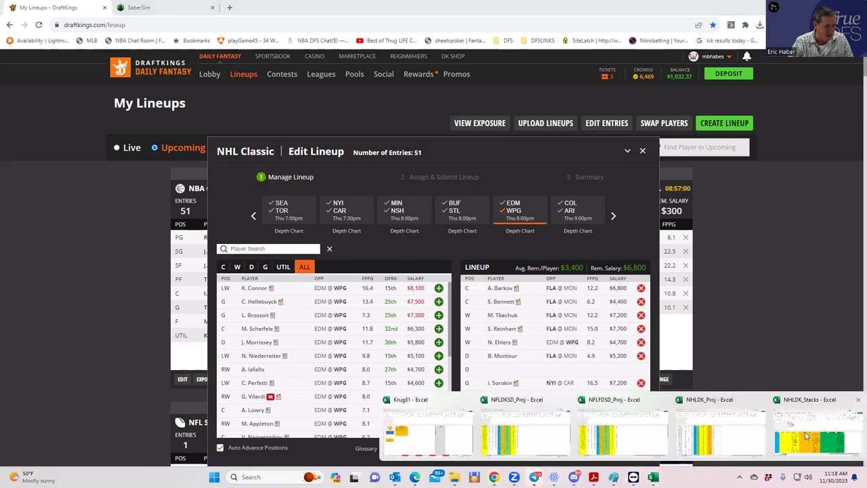
In NHLDK_Proj, sort players by pp$ largest to smallest and check Okposo and Olofsson salaries.
left_click(717, 440)
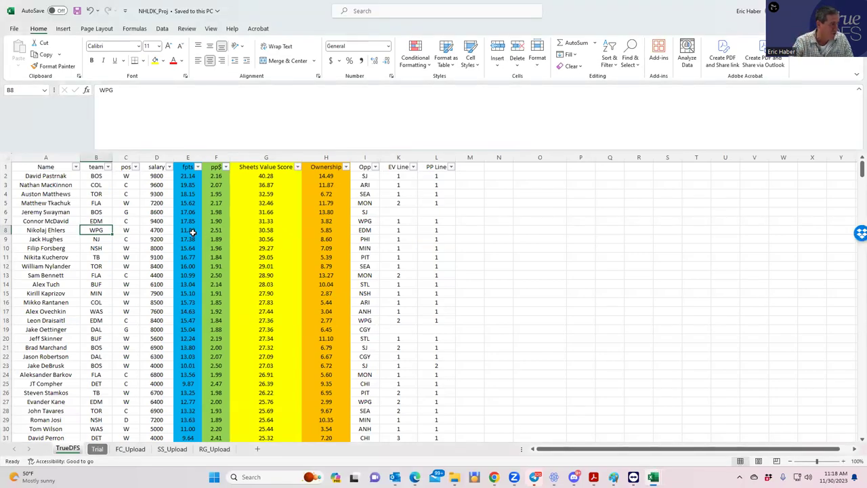
left_click(189, 230)
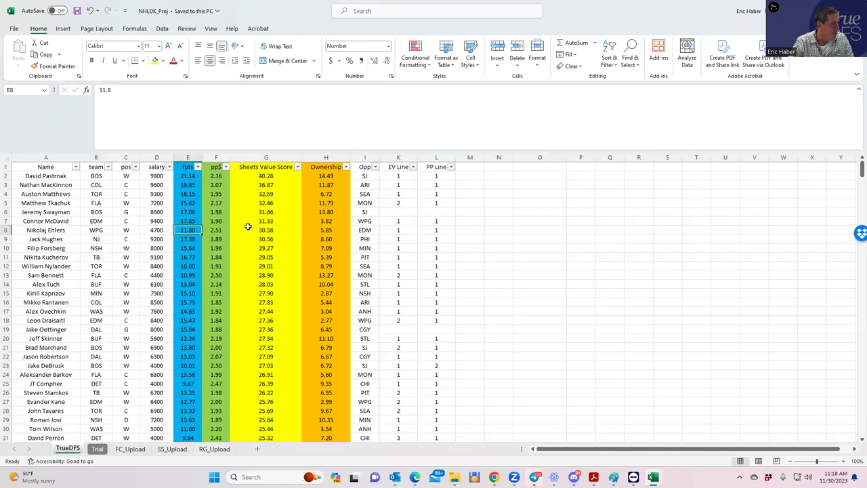
left_click(226, 169)
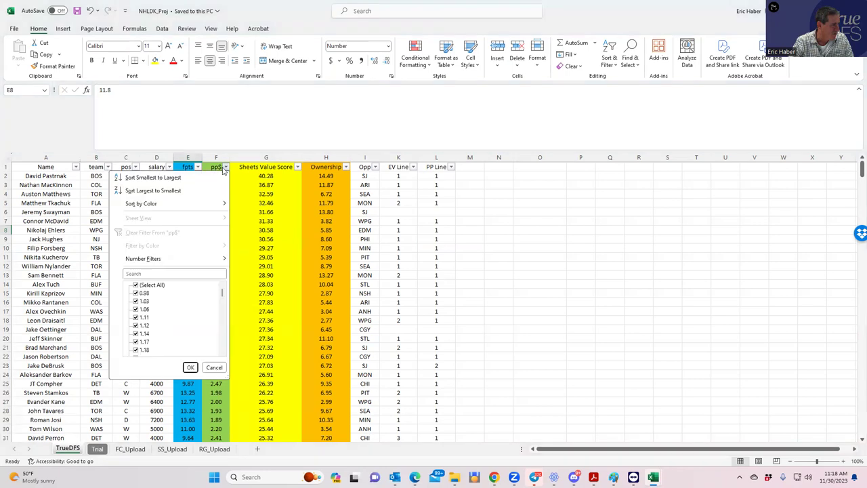
left_click(180, 191)
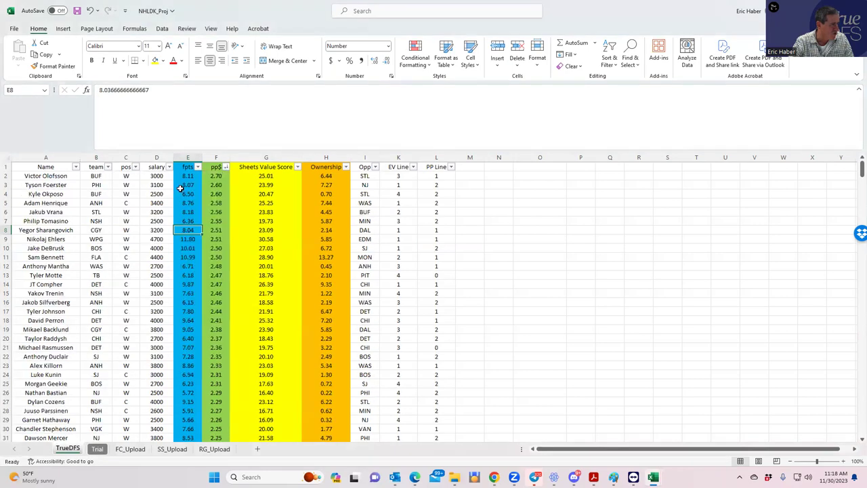
left_click(135, 176)
left_click(143, 194)
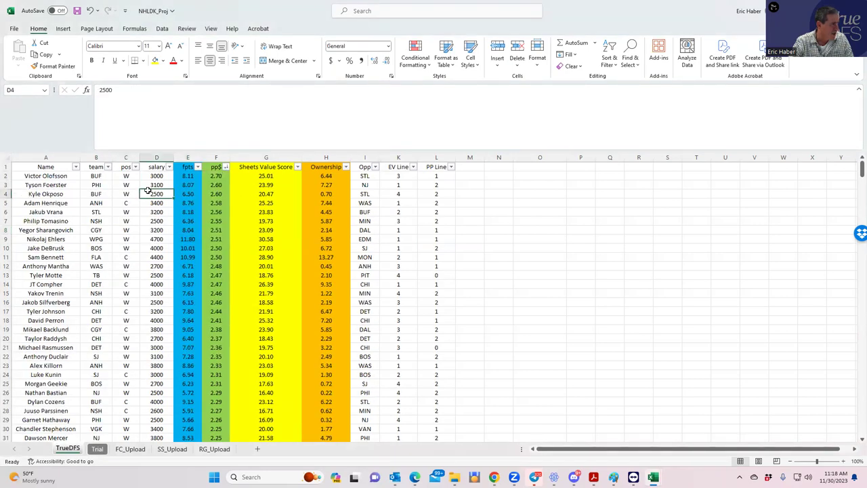
left_click(162, 177)
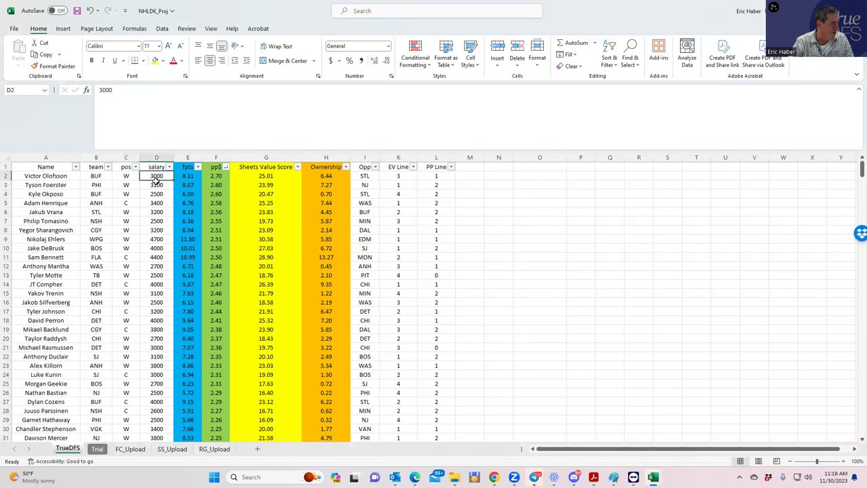
Confirm Jake McCabe is a defenceman with a 3200 salary, then return to DraftKings.
double_click(255, 10)
scroll(213, 296, "down", 3)
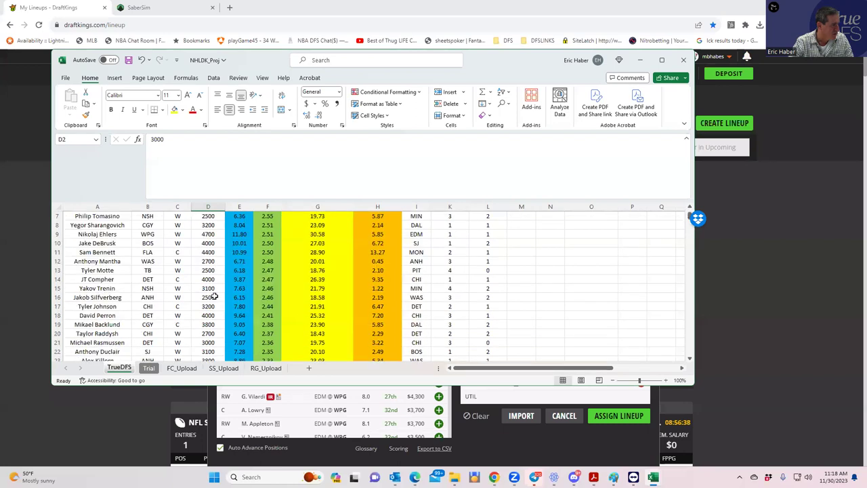
scroll(214, 296, "down", 11)
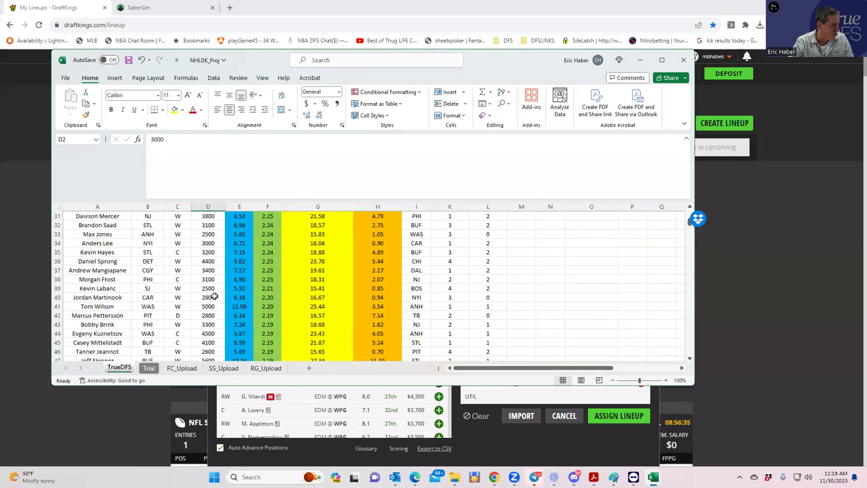
left_click(183, 261)
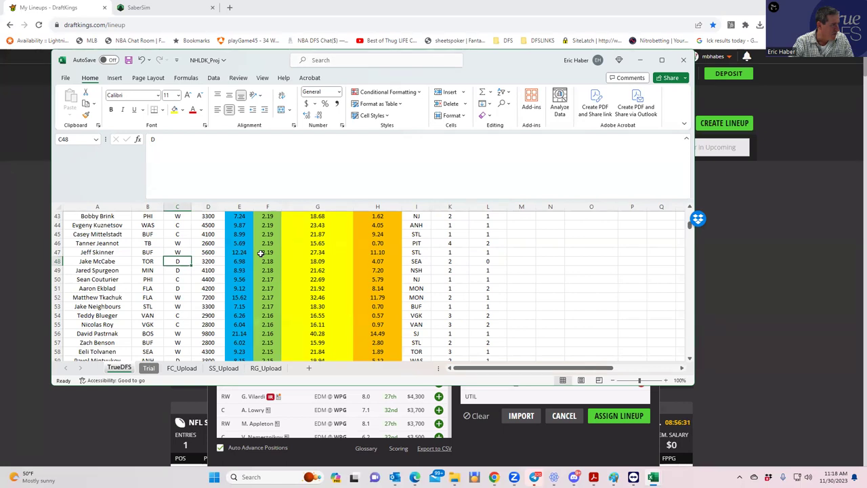
left_click(202, 289)
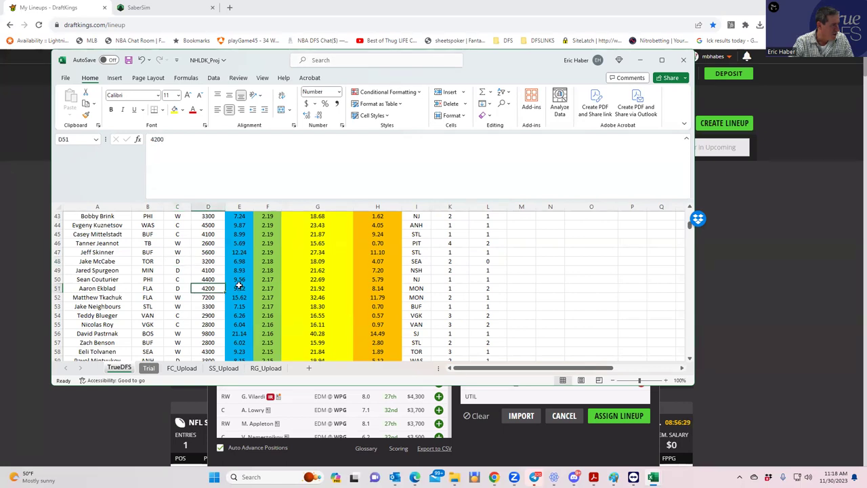
left_click(176, 252)
left_click(178, 261)
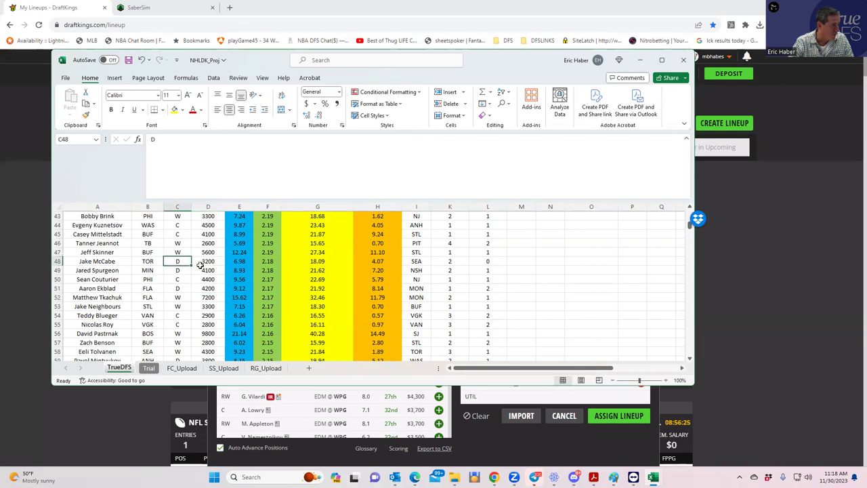
left_click(177, 270)
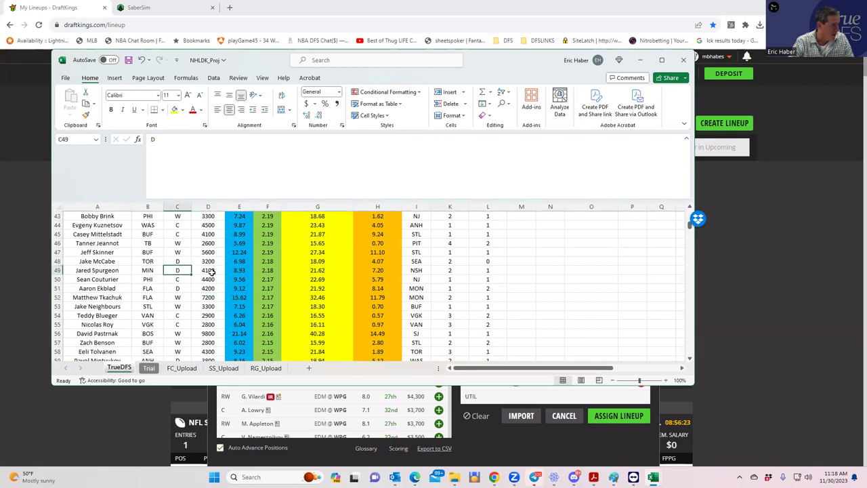
left_click(181, 260)
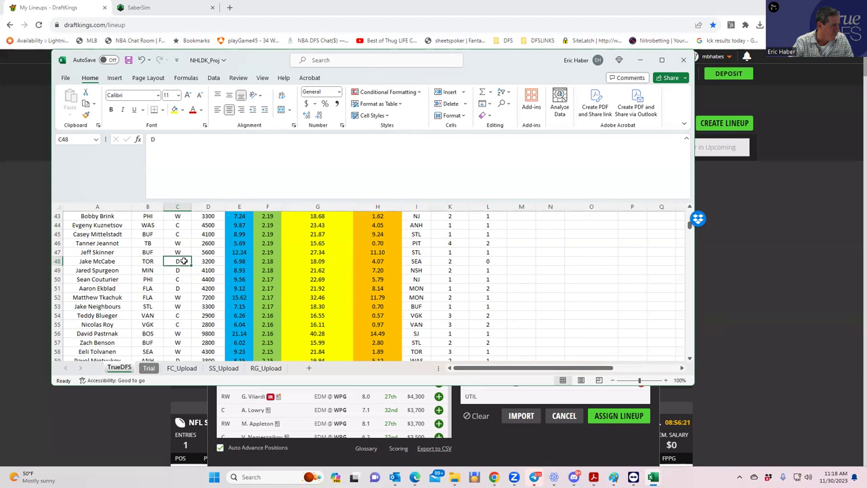
left_click(174, 271)
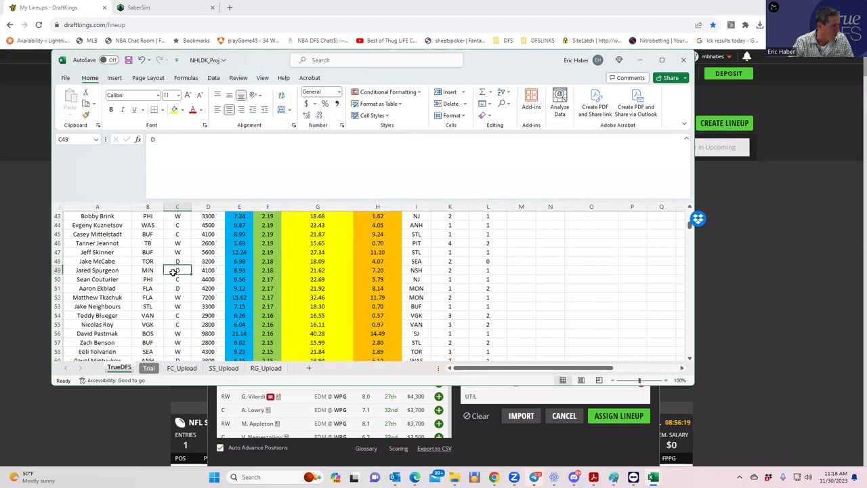
left_click(181, 263)
left_click(216, 260)
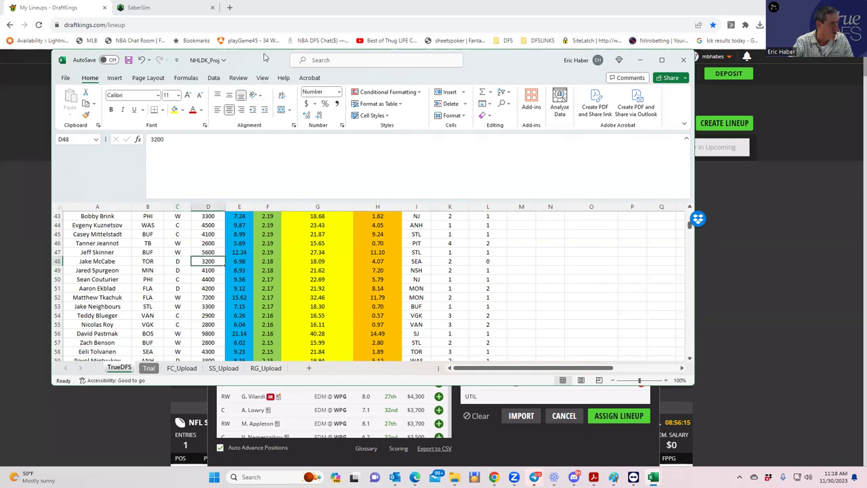
key("alt+Tab")
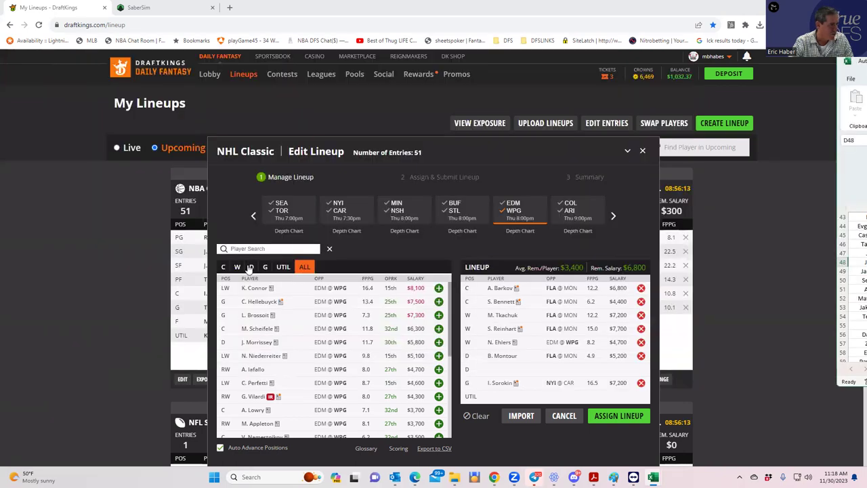
Search 'mcc' among defencemen and add J. McCabe to the open defence slot.
left_click(252, 266)
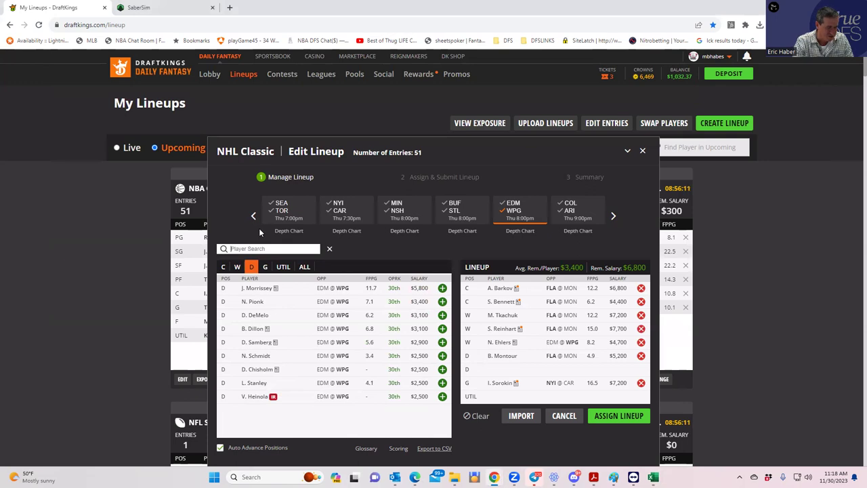
type("mc")
key("BackSpace")
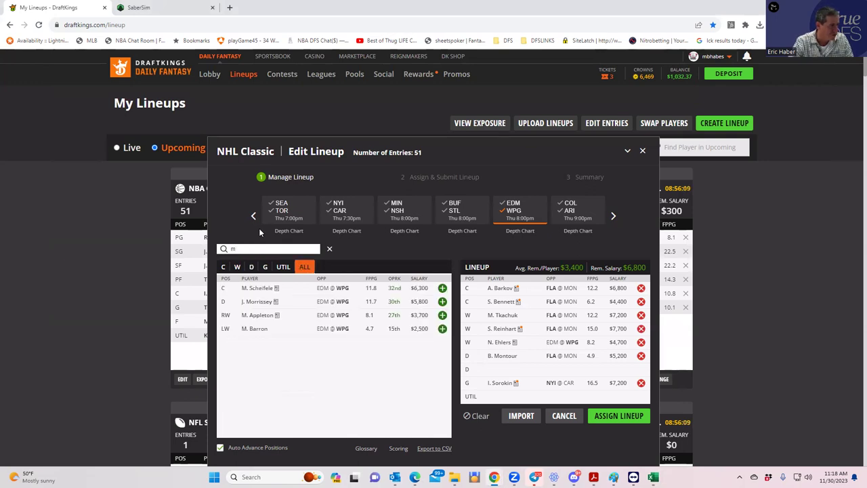
left_click(508, 214)
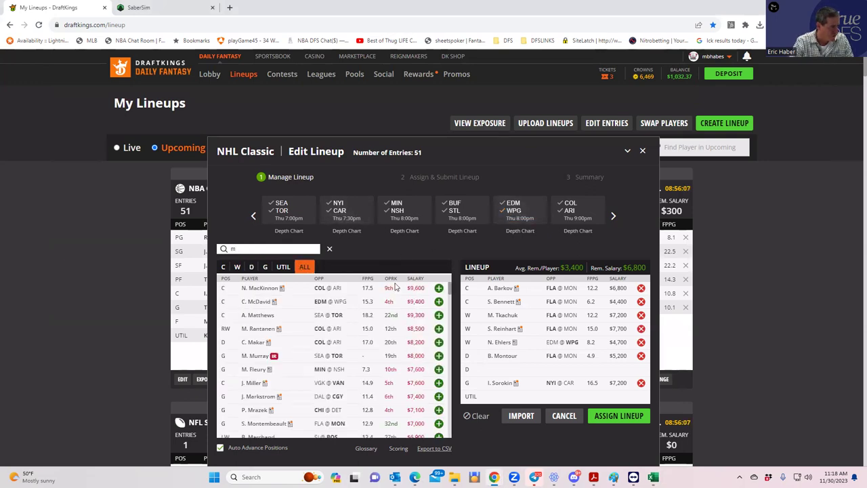
double_click(251, 248)
type("mcc")
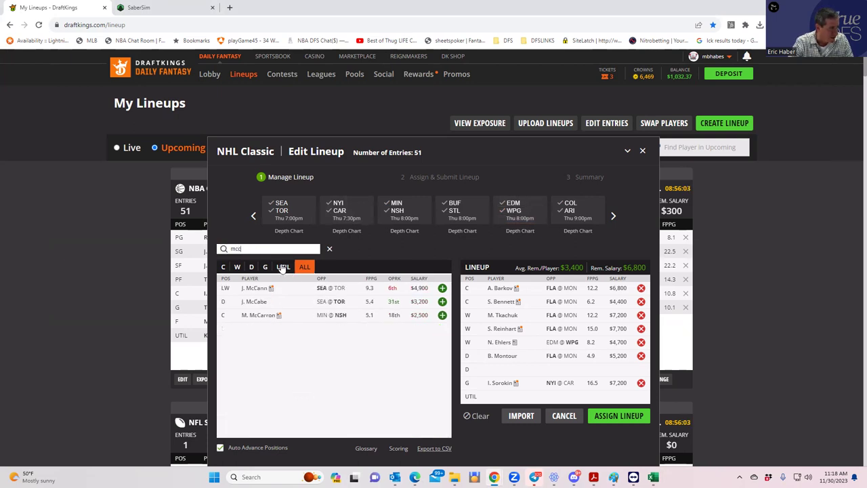
left_click(439, 301)
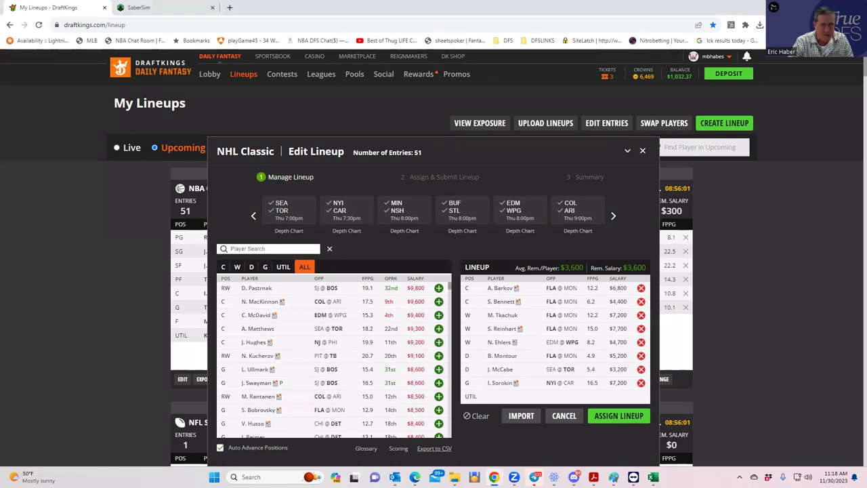
Compare projection-sheet salaries: Henrique 3400, Okposo 2500, Ehlers 4700, with the lineup visible alongside.
key("alt+Tab")
key("super+shift+Left")
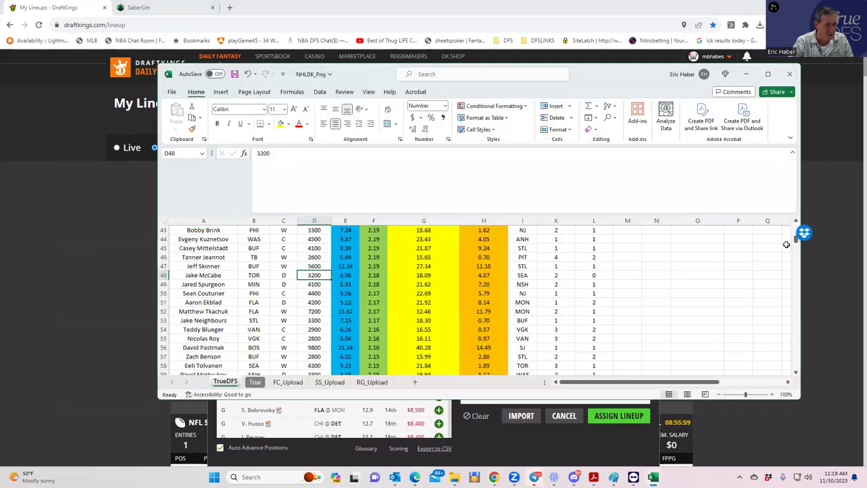
left_click_drag(797, 239, 796, 228)
left_click(501, 10)
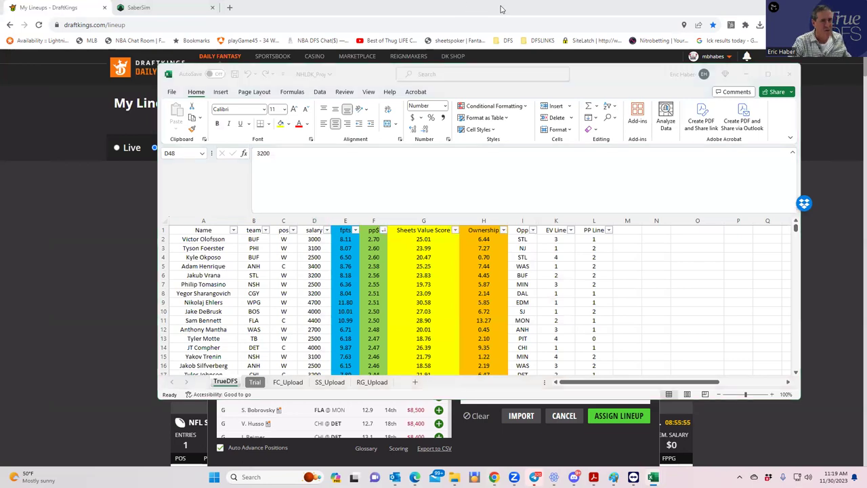
key("super+shift+Right")
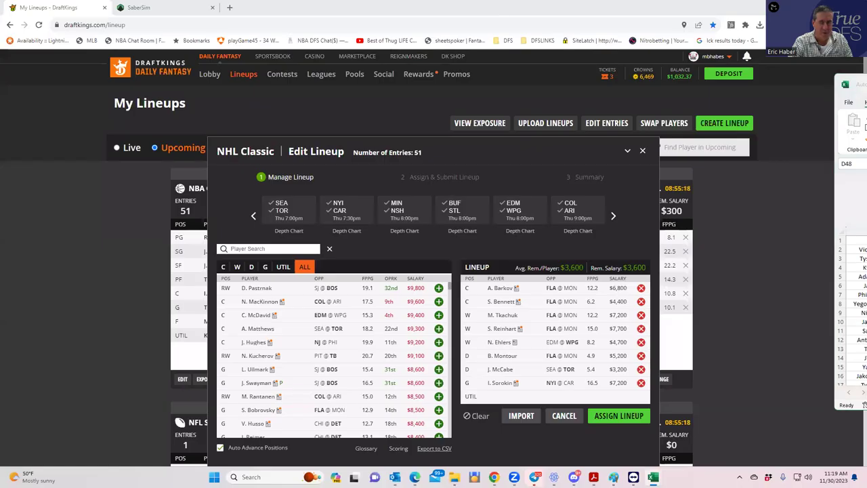
key("super+shift+Left")
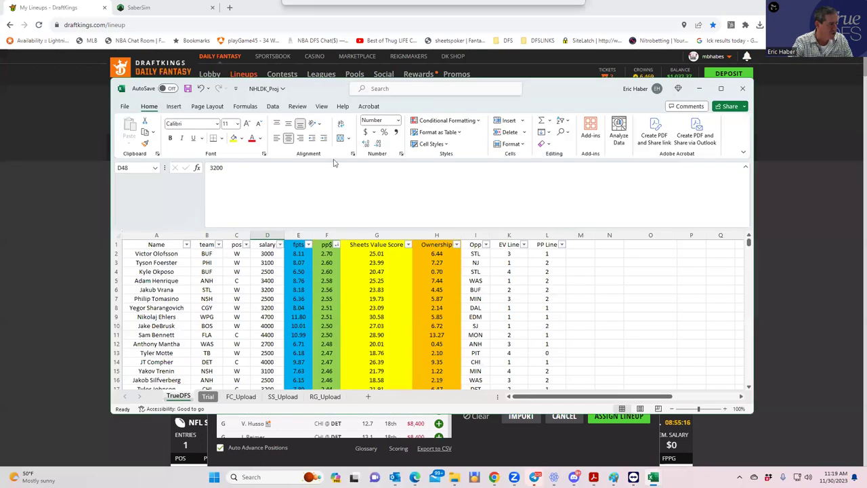
left_click(267, 263)
left_click(273, 281)
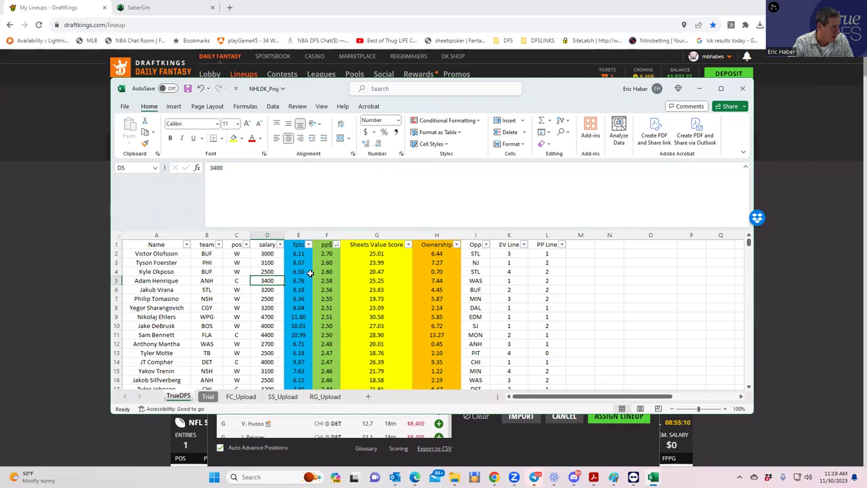
left_click(264, 253)
left_click(268, 272)
left_click(269, 281)
left_click(269, 315)
left_click_drag(316, 81, 521, 98)
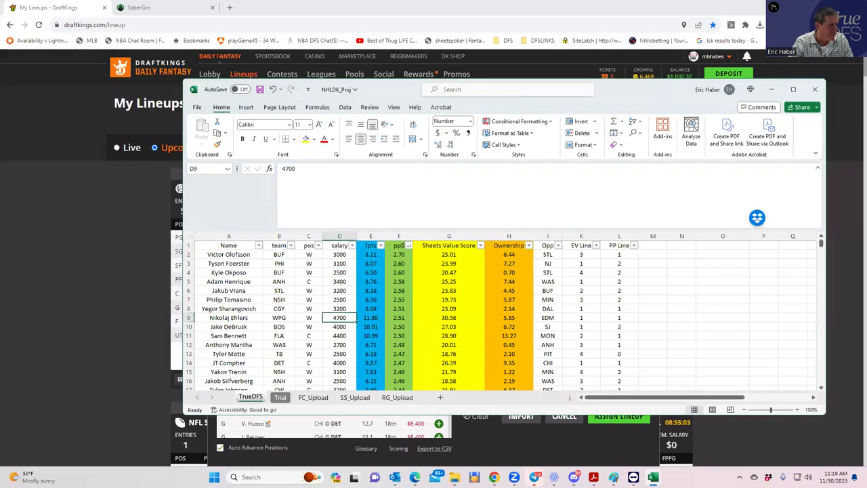
Search 'hen' and add A. Henrique at utility, completing the lineup with $200 left.
key("alt+Tab")
left_click(291, 248)
type("h")
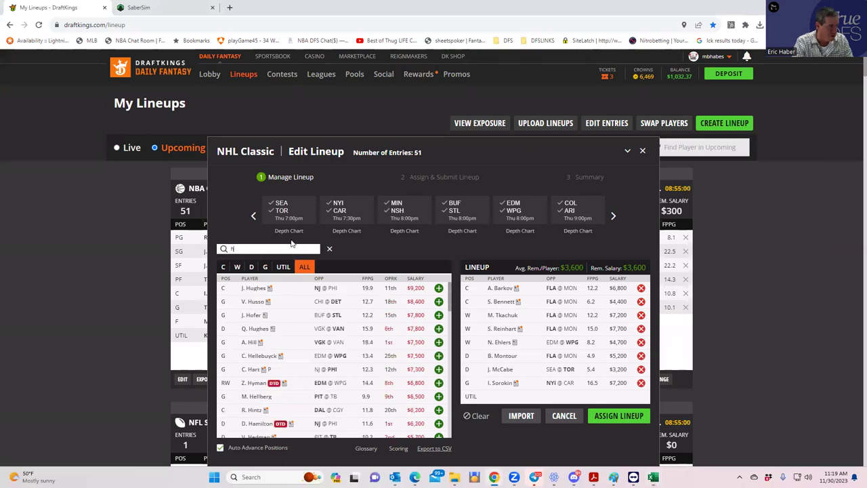
type("en")
left_click(439, 288)
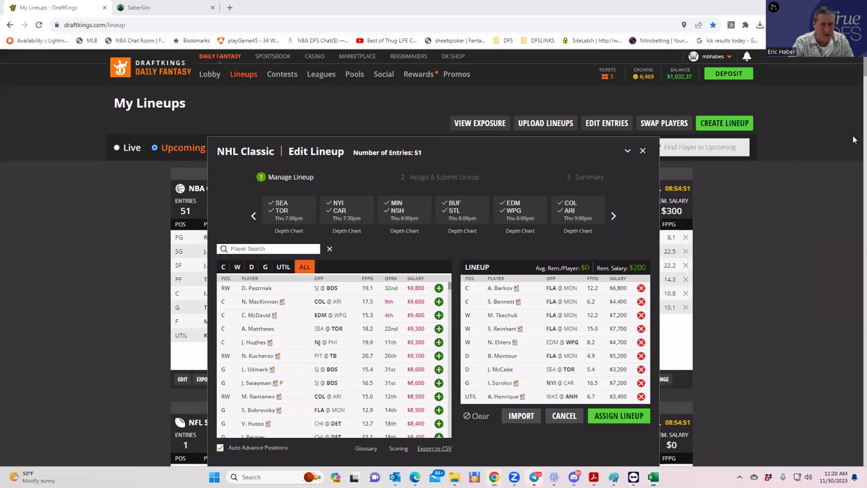
key("alt+Tab")
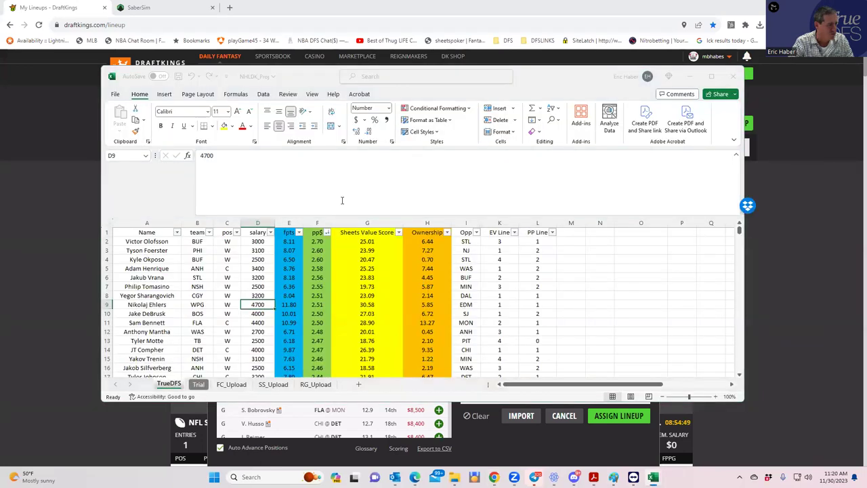
key("alt+Tab")
Re-rank NHLDK_Stacks by value stack, largest first, reviewing ANH's 11.00 and players, then switch back.
left_click(305, 228)
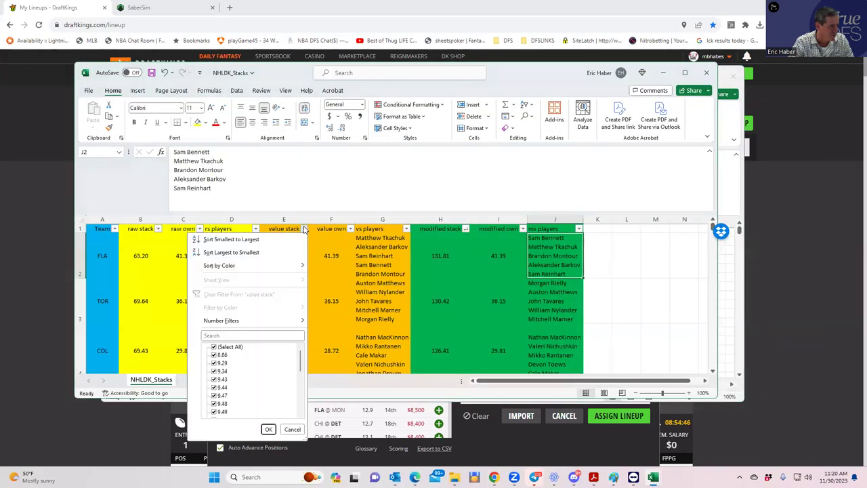
left_click(257, 252)
left_click(290, 252)
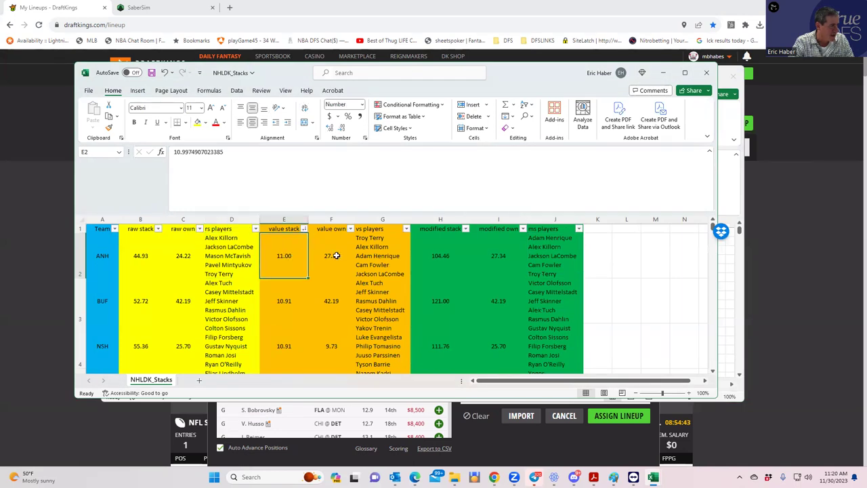
left_click(370, 253)
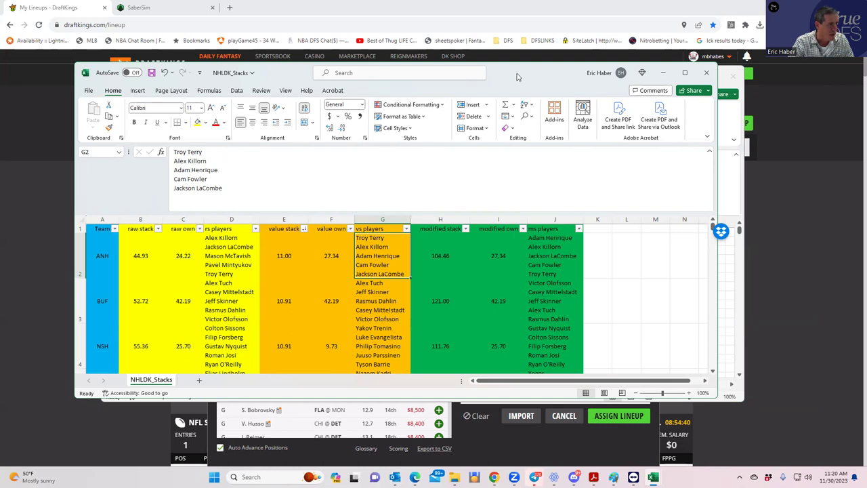
left_click(664, 72)
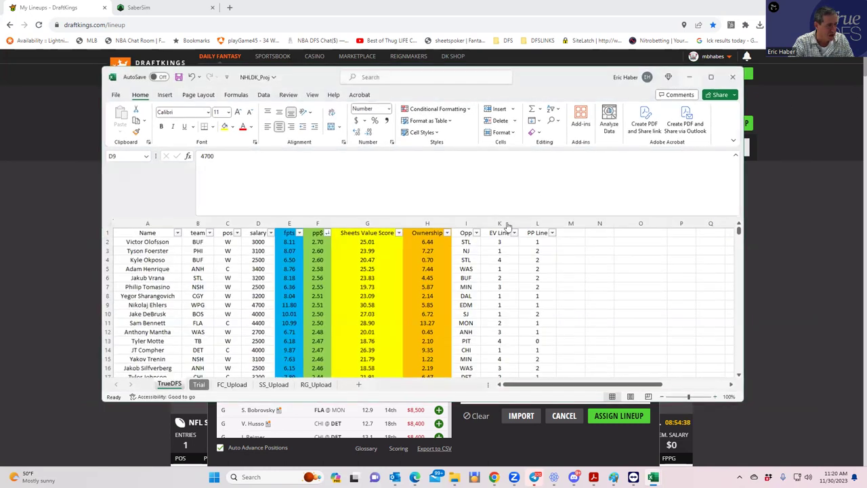
left_click(663, 72)
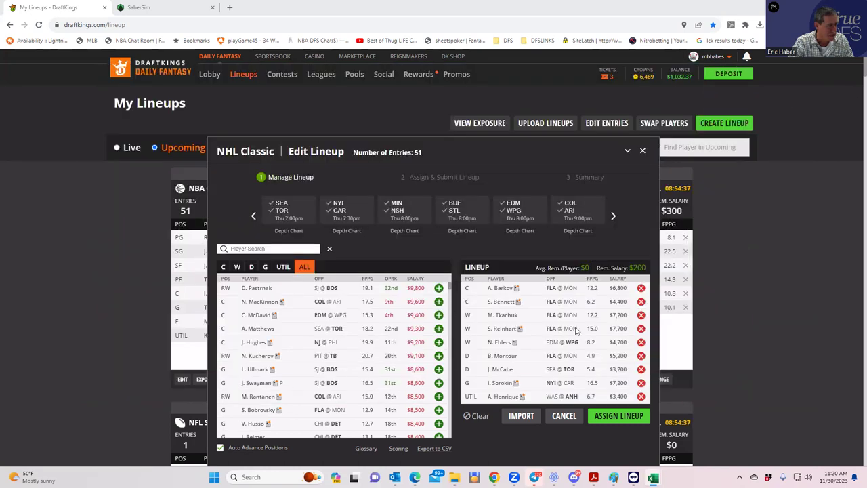
Remove N. Ehlers and J. McCabe, then list only WAS@ANH wingers.
left_click(639, 343)
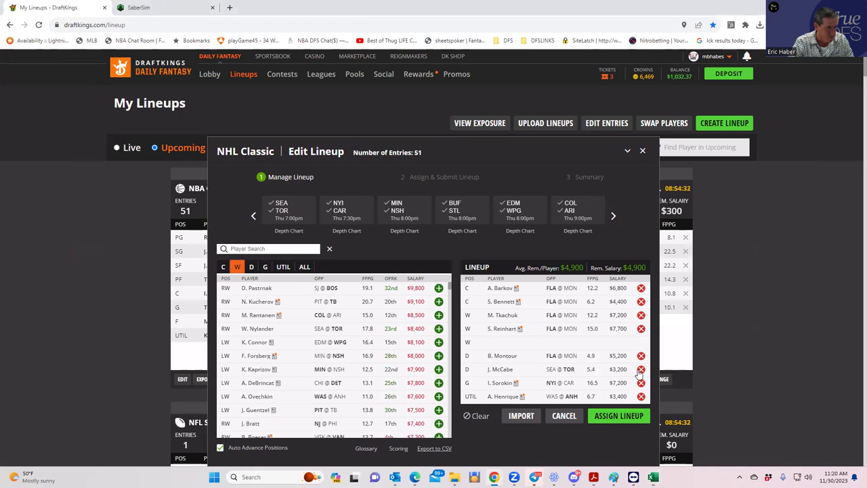
left_click(640, 370)
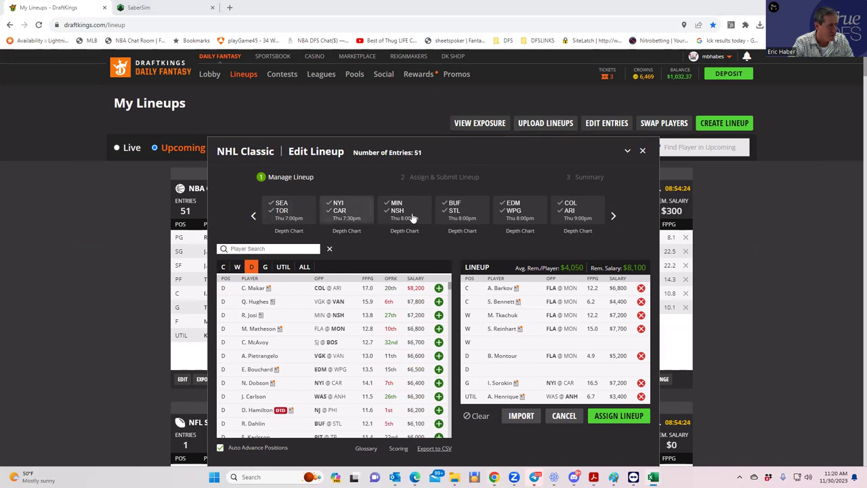
left_click(612, 216)
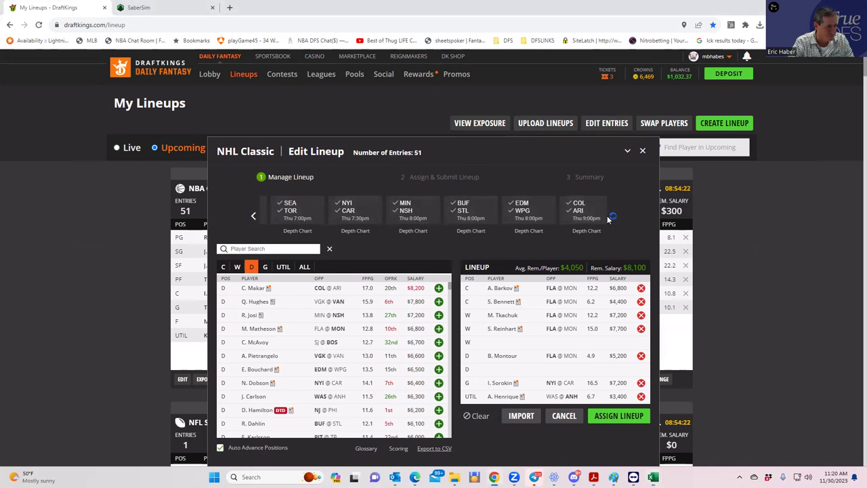
left_click(343, 210)
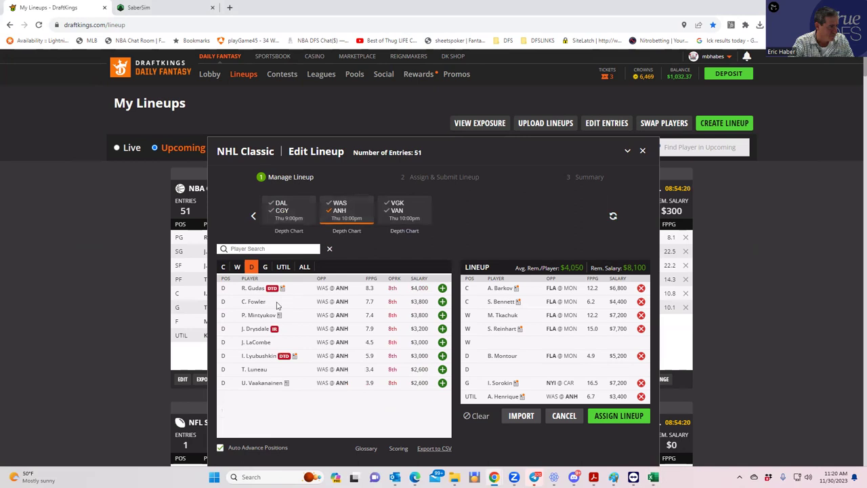
left_click(237, 267)
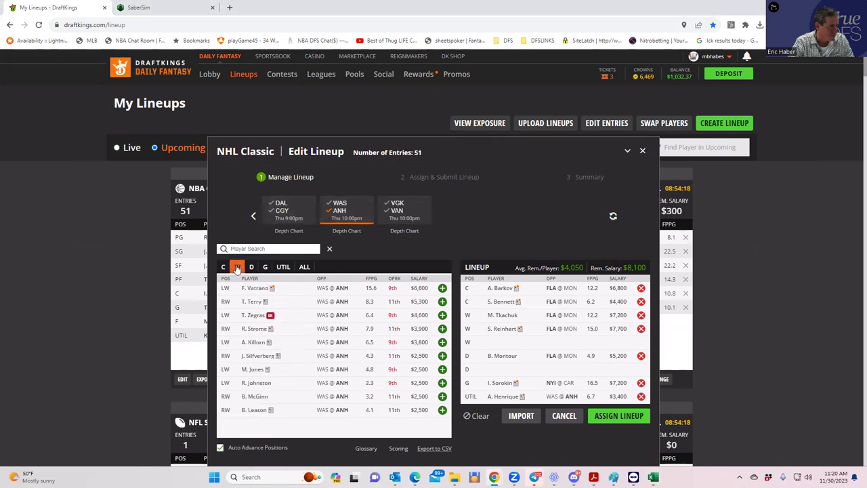
Fill the open wing slot with A. Killorn instead of T. Terry and clear the game filter.
left_click(442, 301)
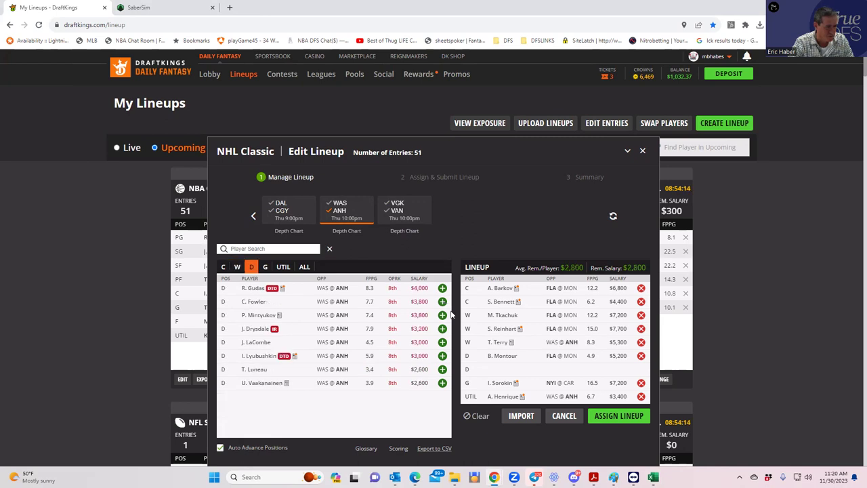
left_click(641, 343)
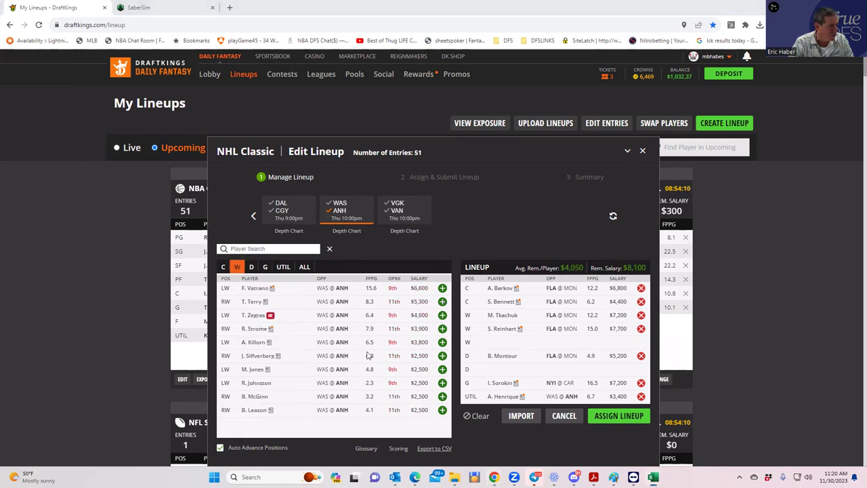
left_click(442, 342)
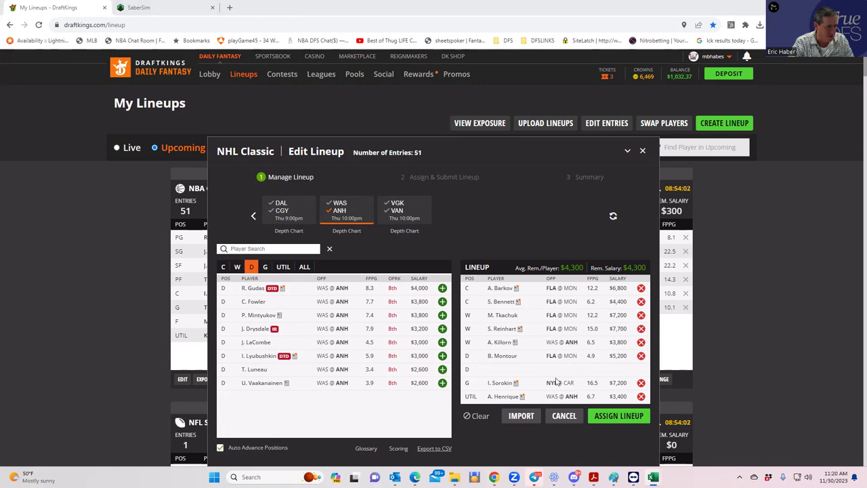
left_click(345, 214)
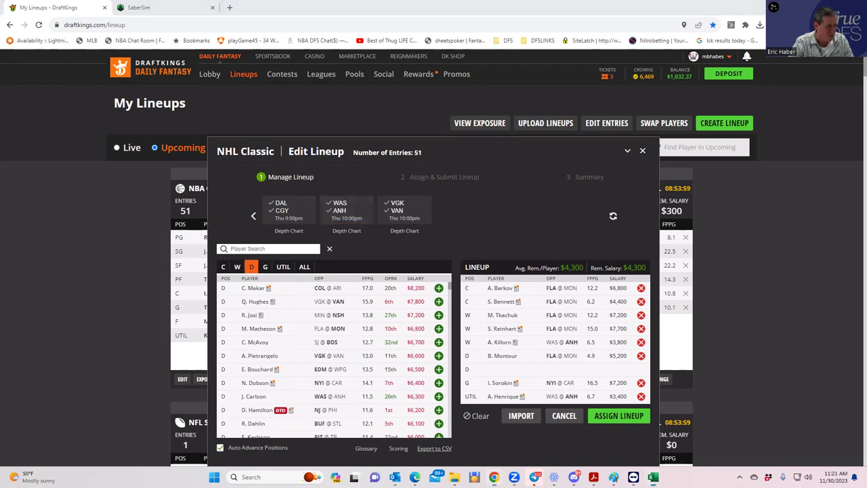
key("alt+Tab")
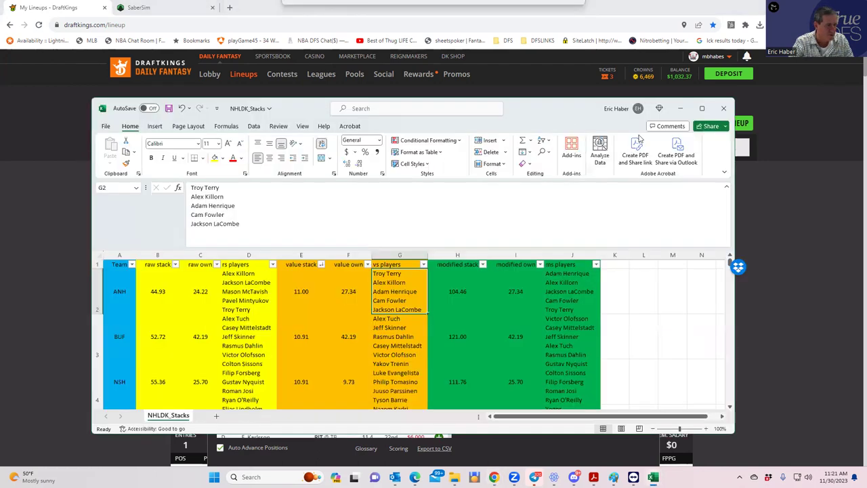
Maximize NHLDK_Stacks and review the Anaheim stack players in row 2.
left_click(703, 109)
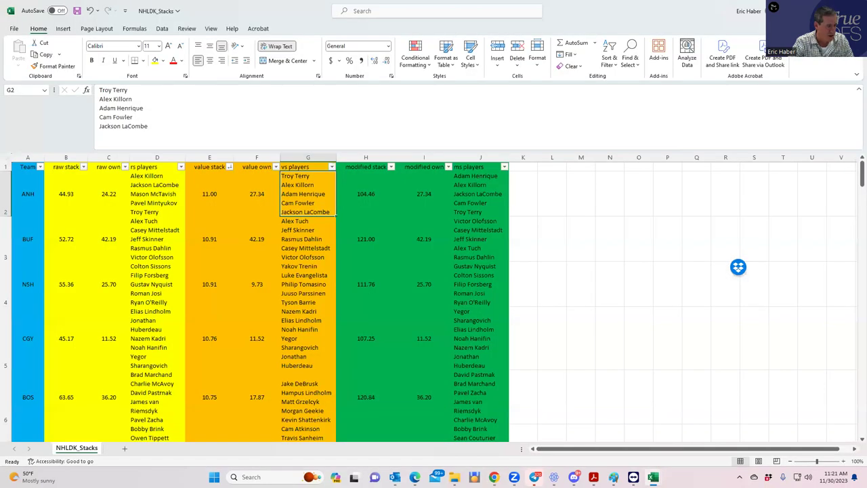
mouse_move(593, 476)
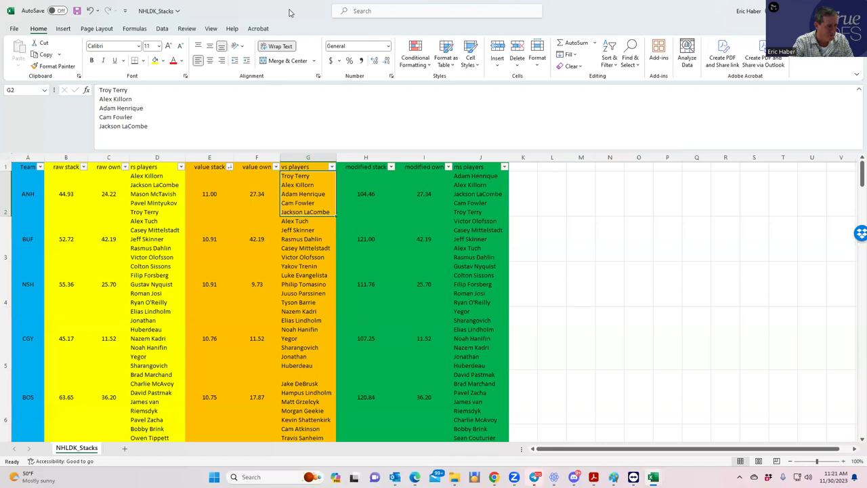
key("alt+Tab")
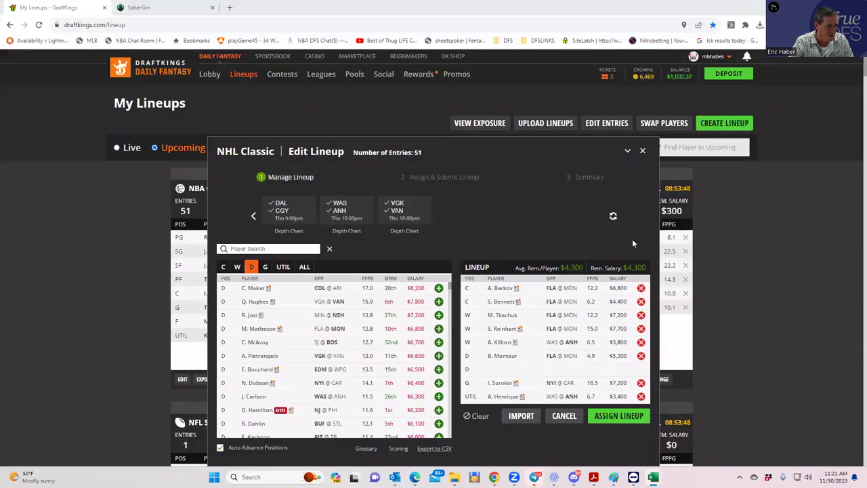
Check A. Henrique's player card, then bring up the NHLDK_Proj workbook.
left_click(505, 396)
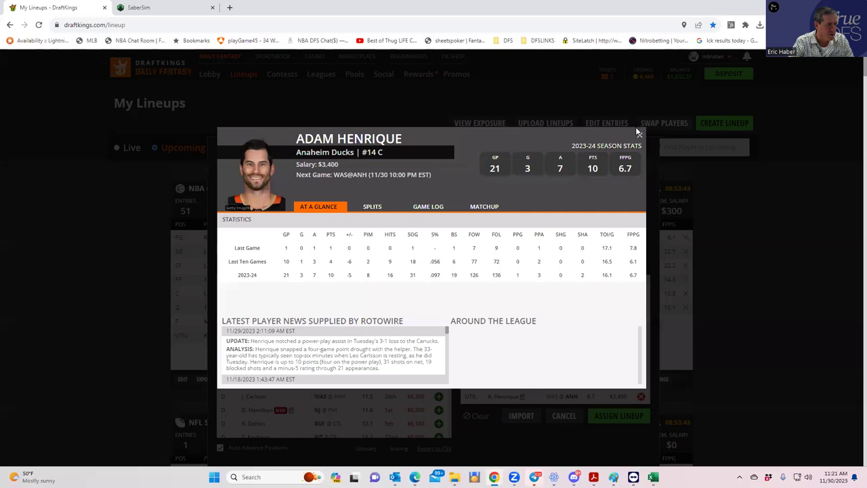
left_click(638, 132)
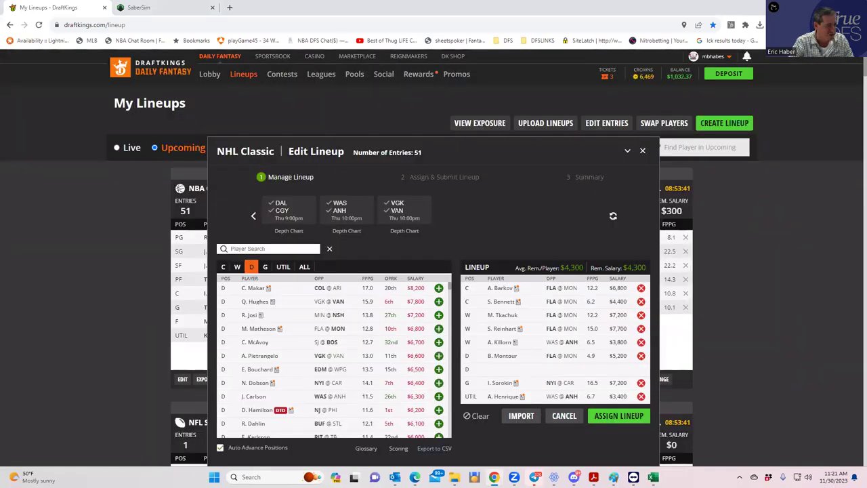
mouse_move(654, 475)
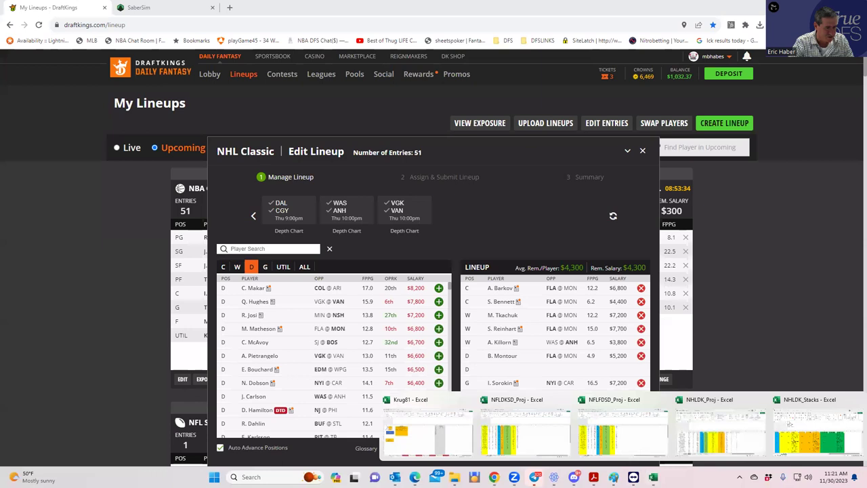
left_click(748, 427)
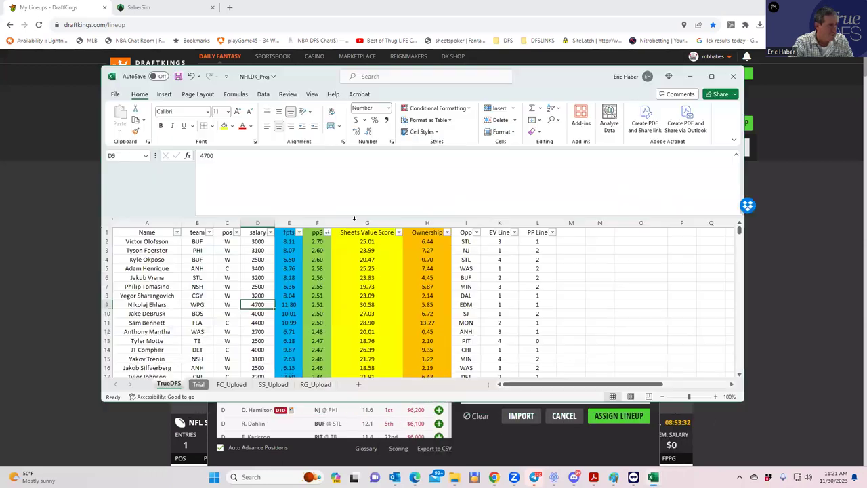
Find Noah Hanifin's 3900 salary among TrueDFS defensemen (D82, D89), then minimize Excel.
left_click(287, 250)
scroll(264, 330, "down", 3)
scroll(264, 330, "down", 19)
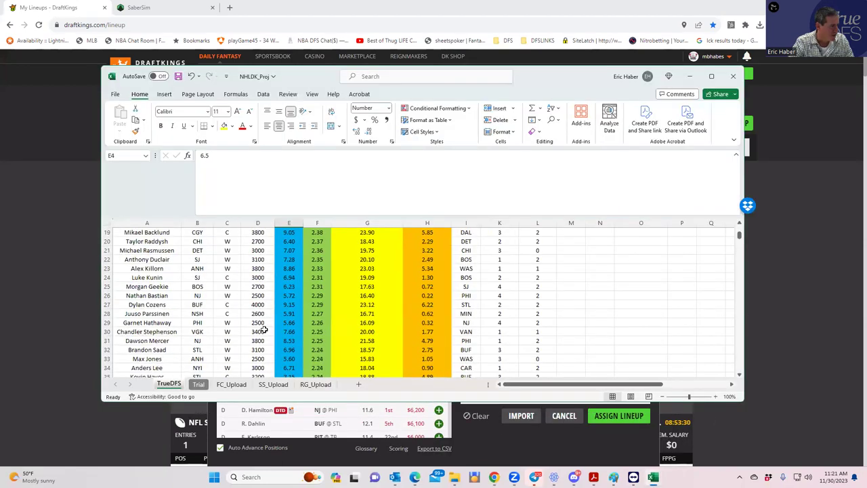
left_click(258, 367)
scroll(272, 349, "down", 2)
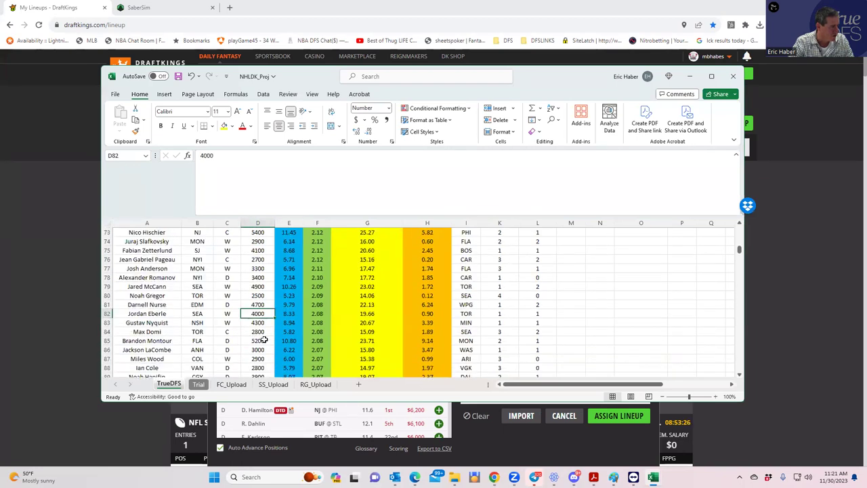
scroll(264, 339, "down", 1)
left_click(262, 348)
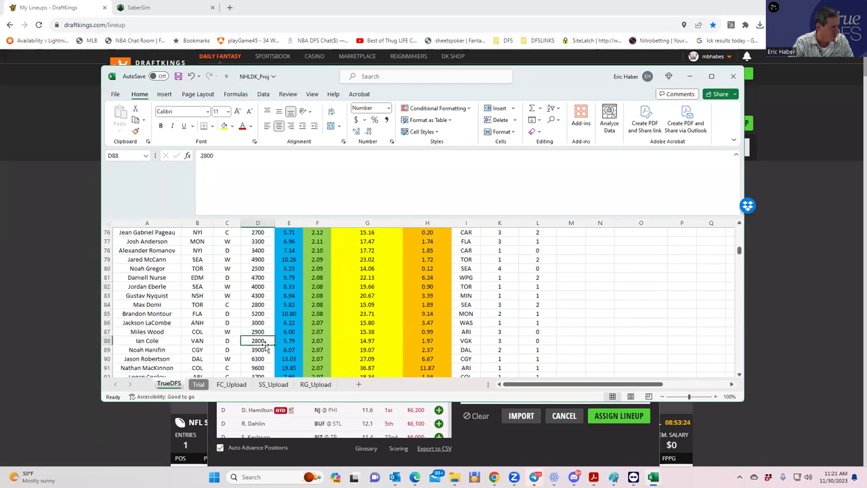
scroll(291, 344, "down", 2)
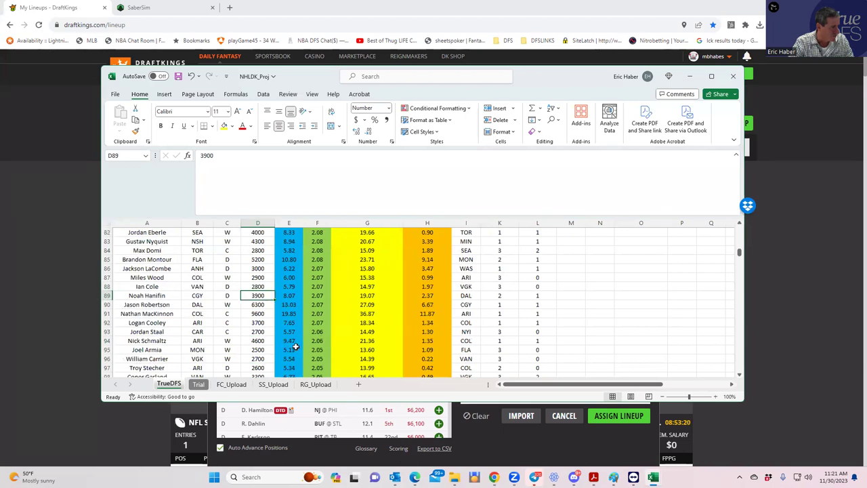
left_click(689, 76)
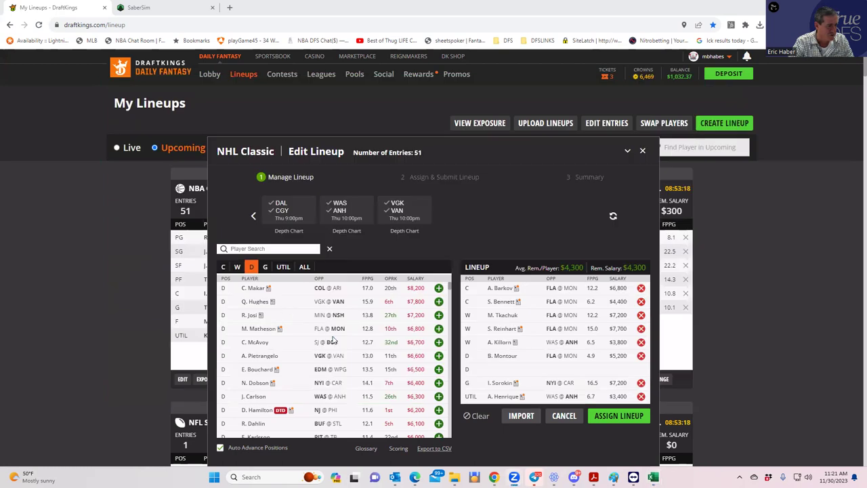
Search 'noah', add N. Hanifin on defense, and assign the lineup to all 51 entries.
left_click(252, 248)
type("noah")
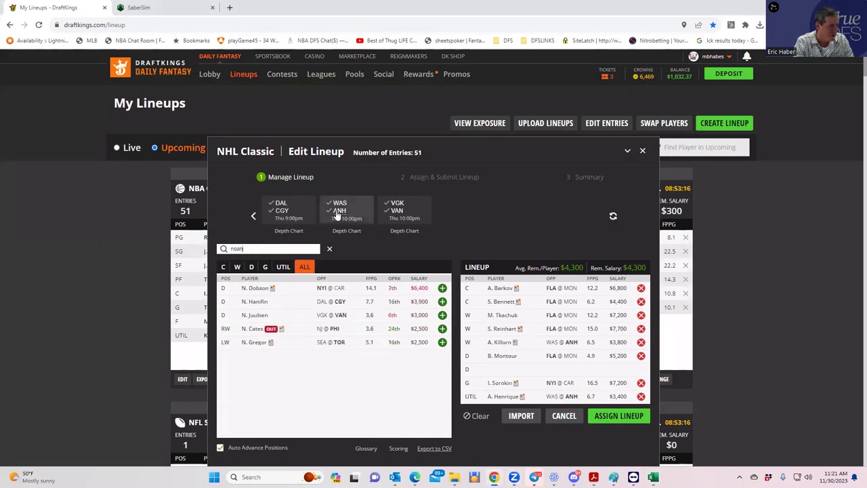
left_click(441, 301)
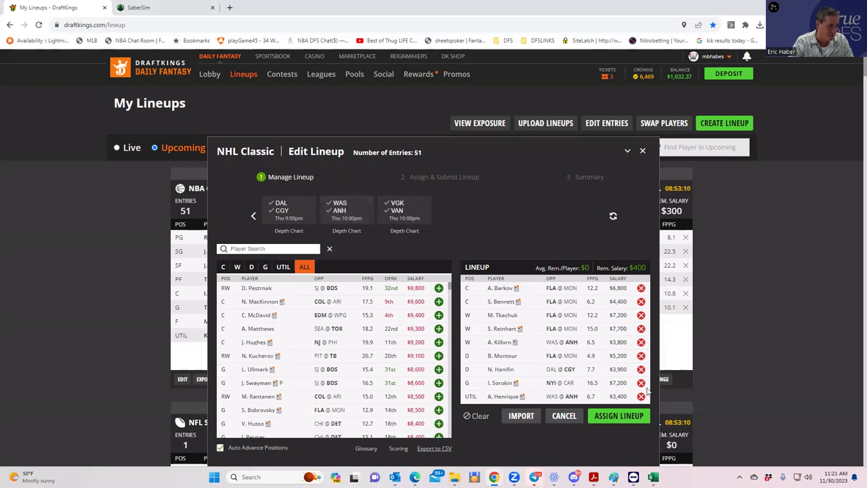
left_click(597, 416)
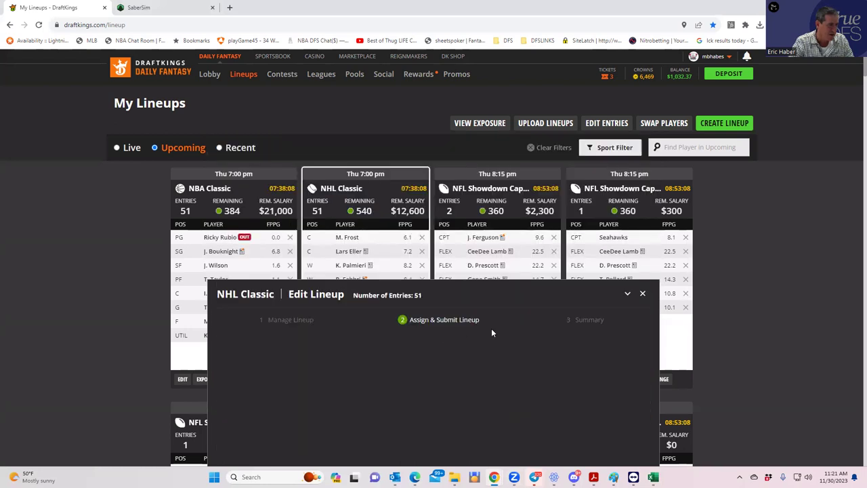
left_click(603, 452)
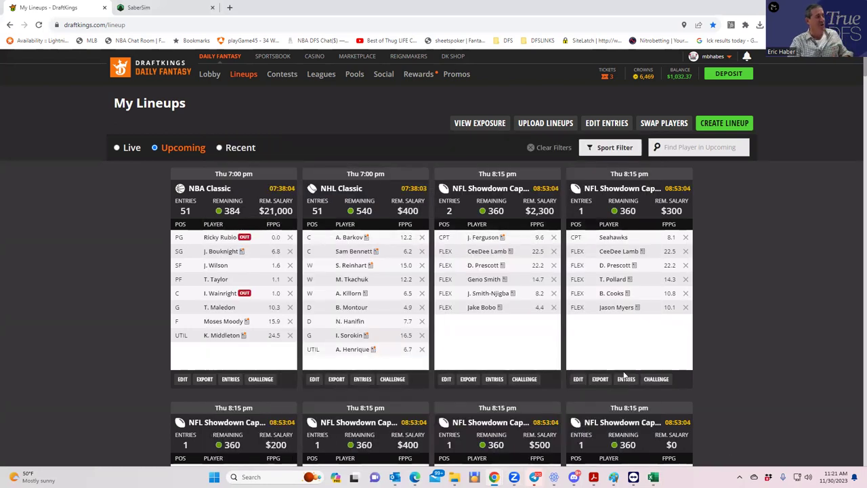
left_click(172, 9)
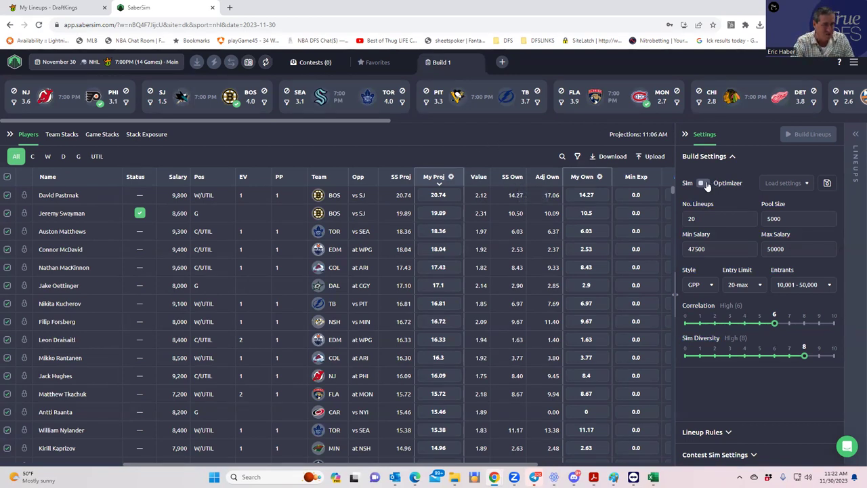
Upload the NHL projections CSV from DFSSheets > KrugNHL and save it as custom data.
left_click(650, 157)
left_click(556, 122)
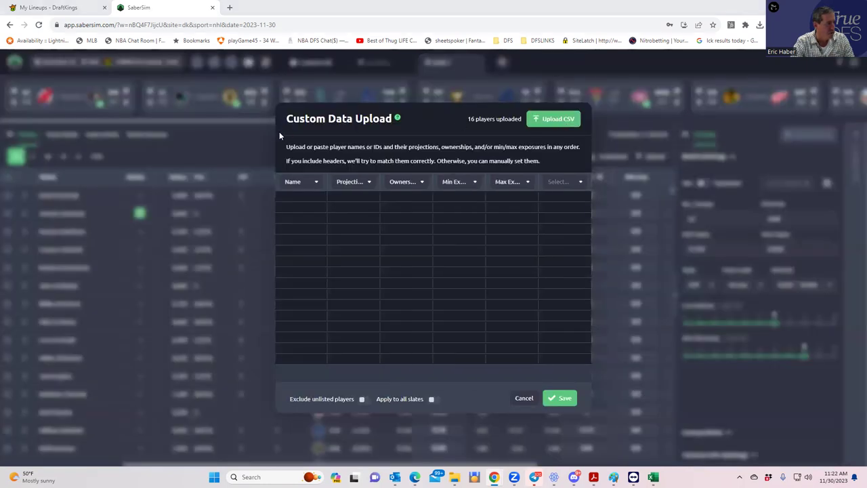
scroll(61, 146, "down", 5)
left_click(40, 103)
left_click(129, 26)
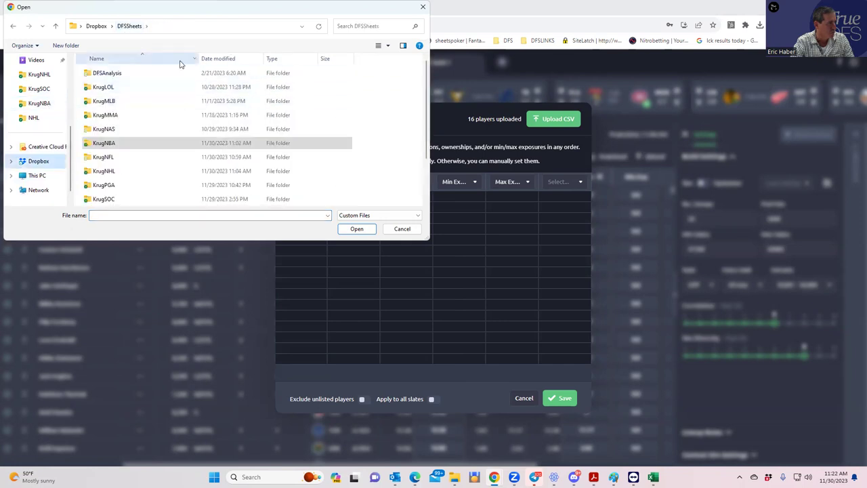
left_click(115, 175)
double_click(115, 171)
left_click(120, 72)
left_click(356, 228)
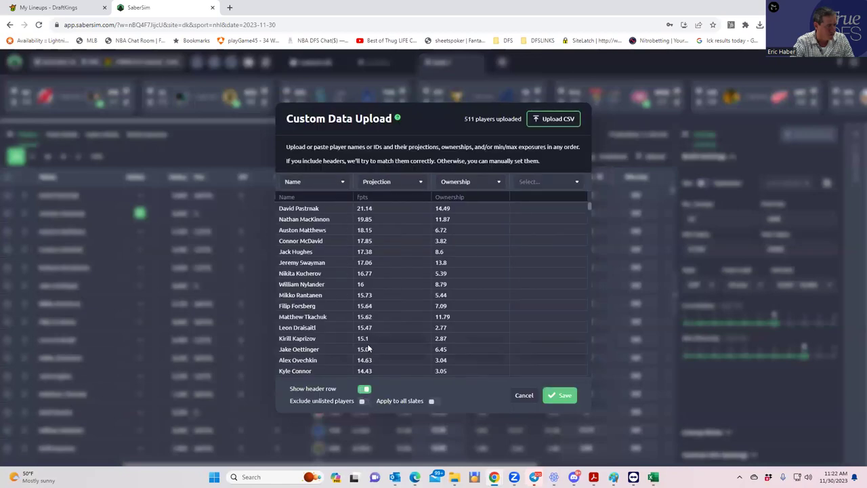
left_click(551, 397)
left_click(511, 290)
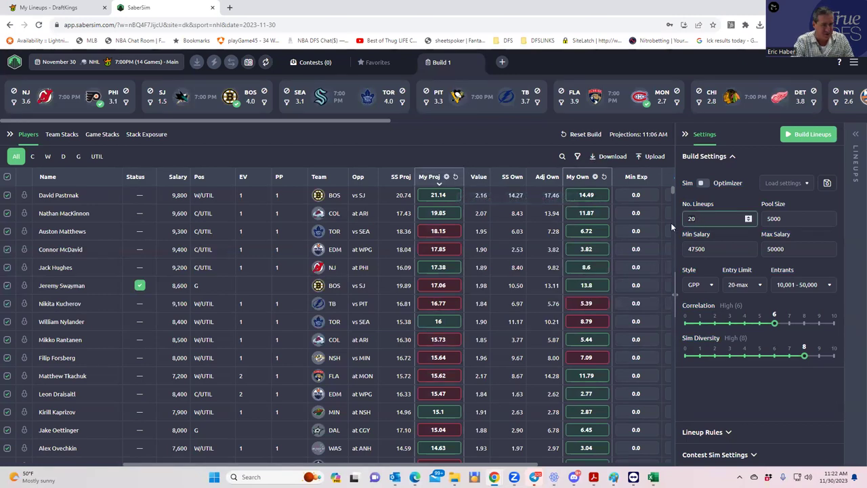
Set the build to 50 lineups and start generating them.
type("0")
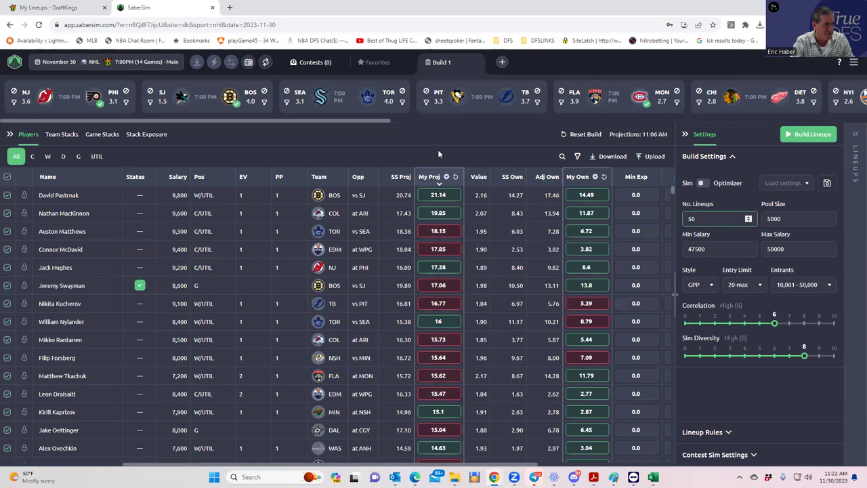
left_click(798, 134)
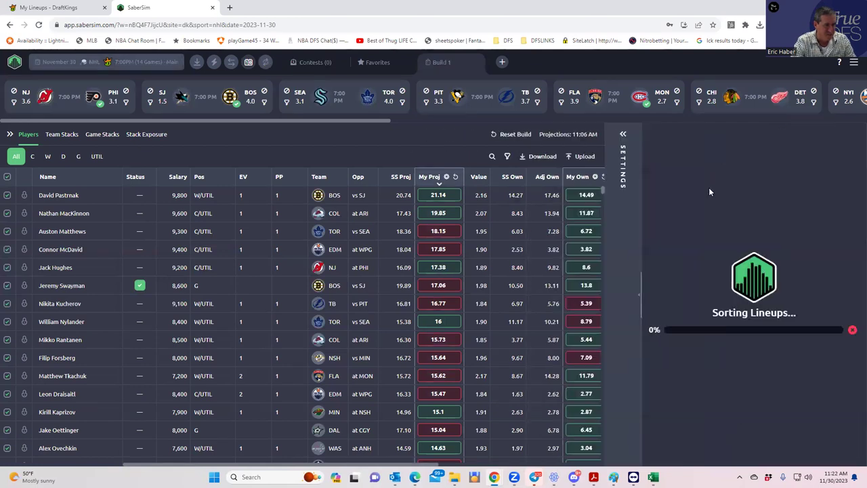
left_click(621, 134)
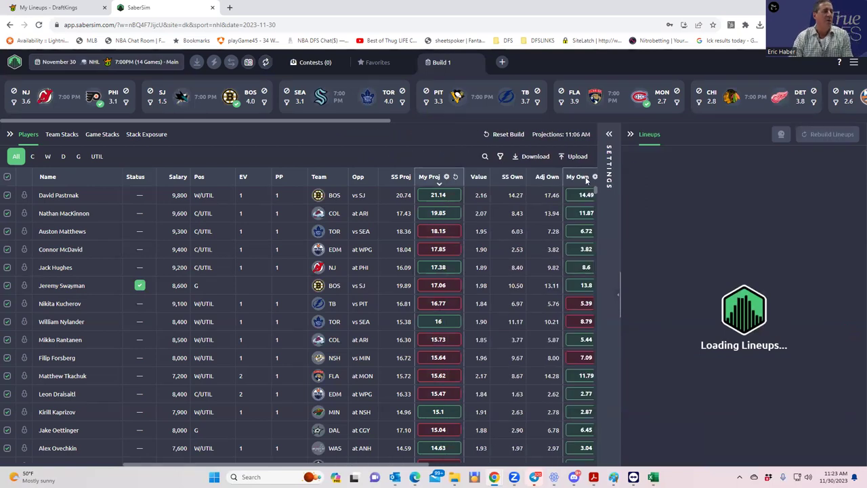
Expand Settings and rank lineups by SaberScore > Large Slate | 10k-50k.
left_click(609, 135)
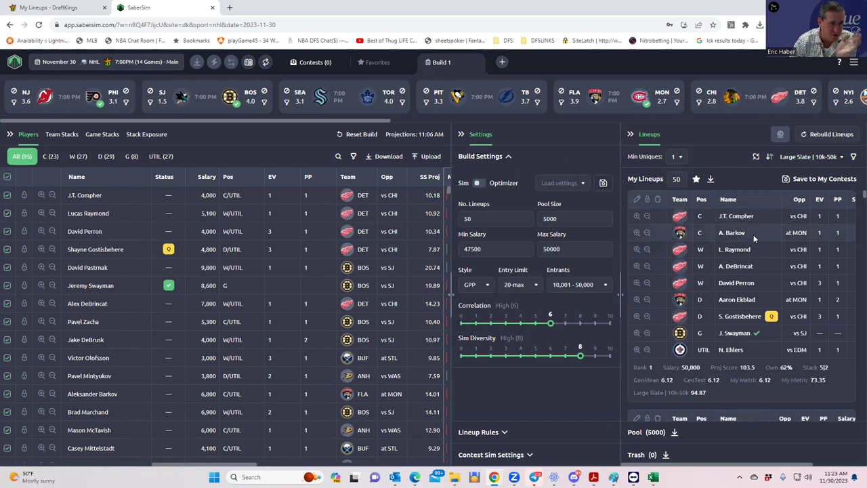
left_click(820, 156)
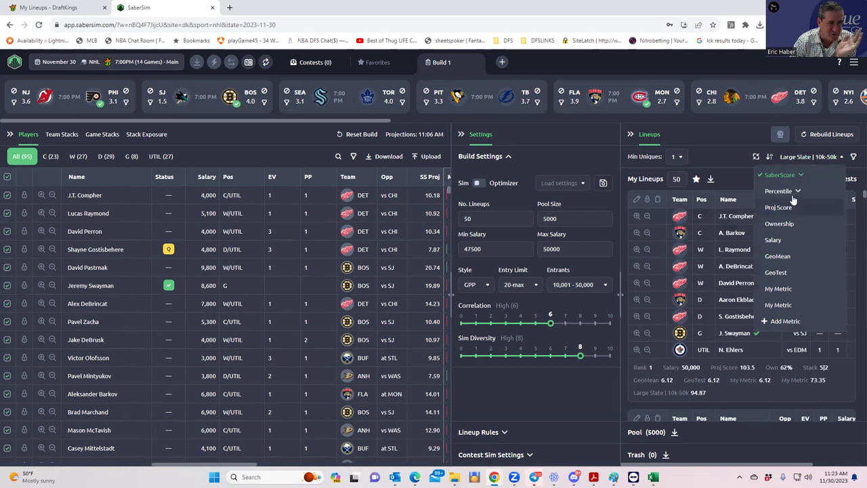
left_click(797, 178)
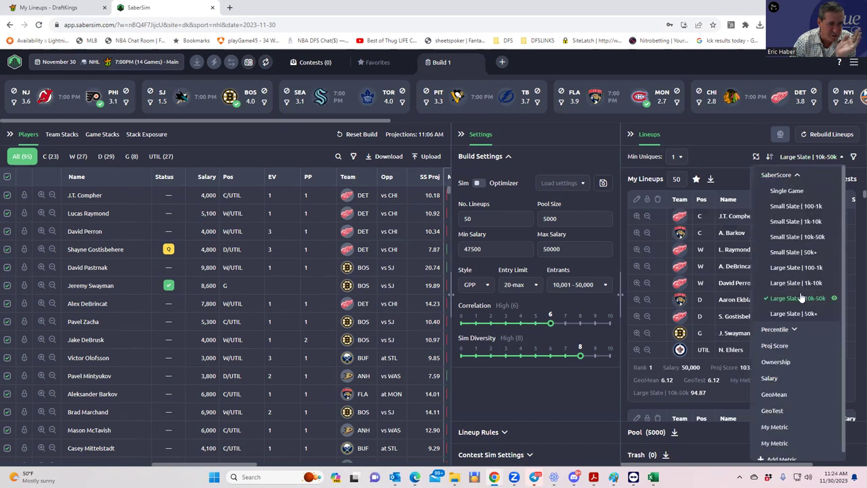
left_click(803, 297)
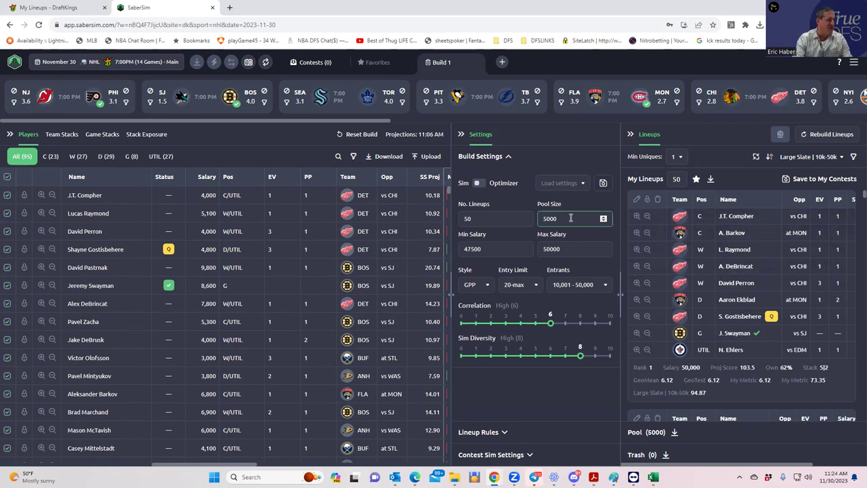
Open the Team Stacks table.
left_click(67, 137)
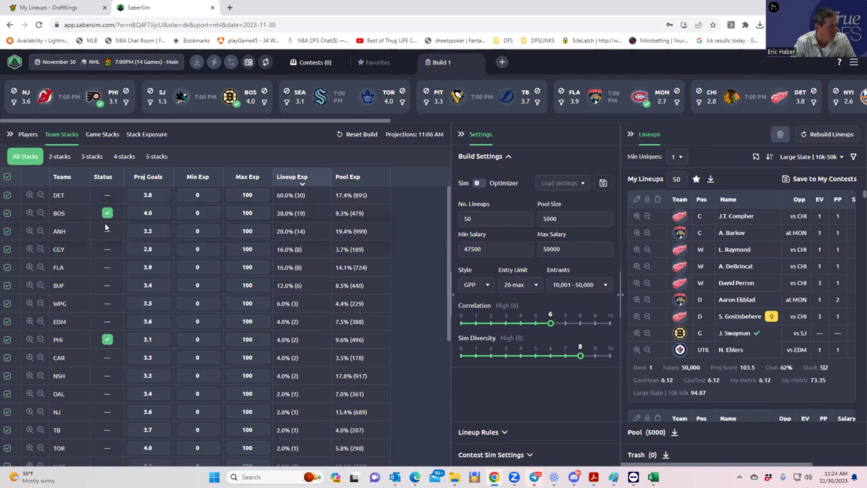
In Stack Exposure, exclude the 4, 4|2, 4|2|2 and 3|2 stacks.
left_click(145, 135)
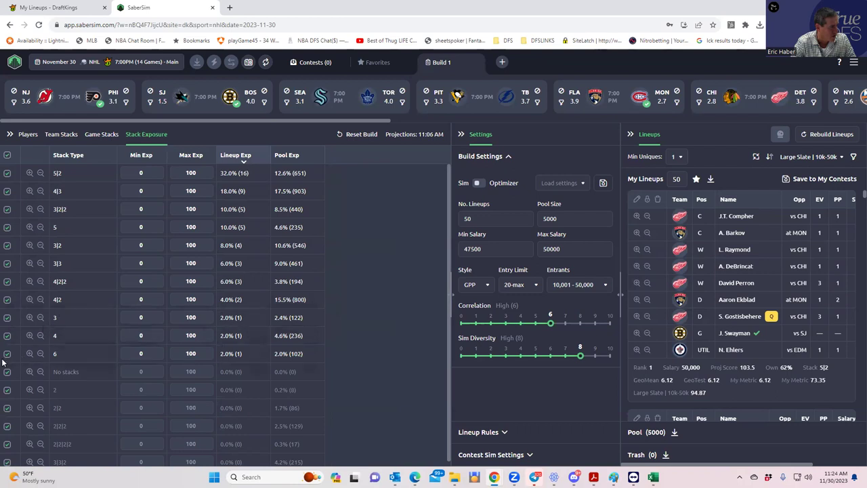
left_click(7, 336)
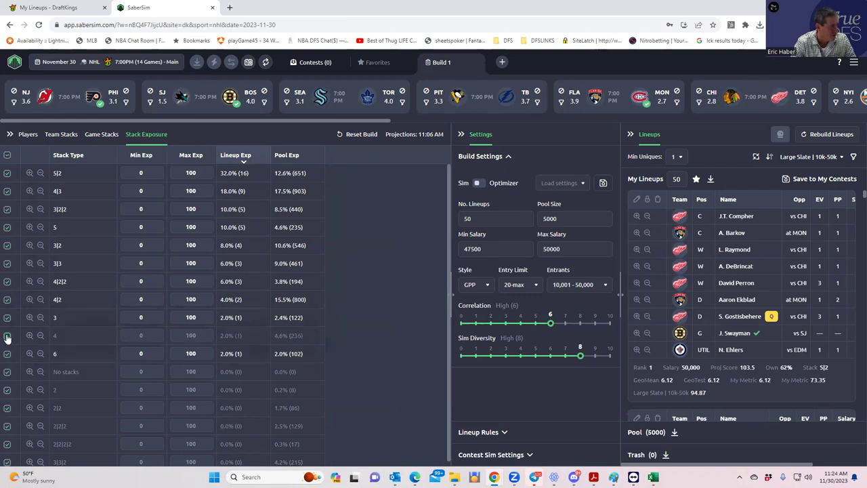
left_click(6, 301)
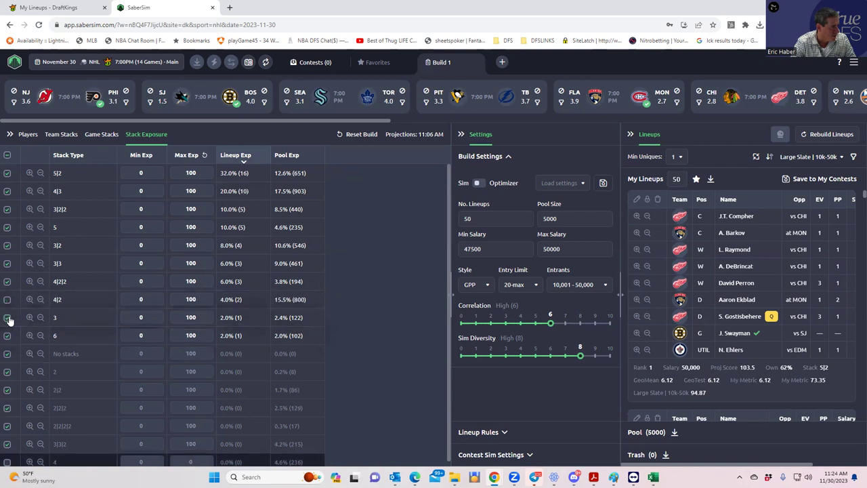
left_click(8, 263)
left_click(9, 245)
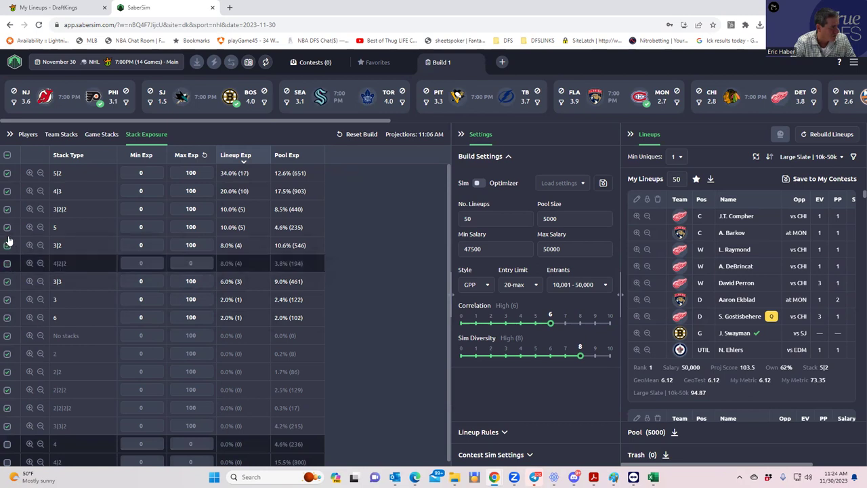
left_click(8, 228)
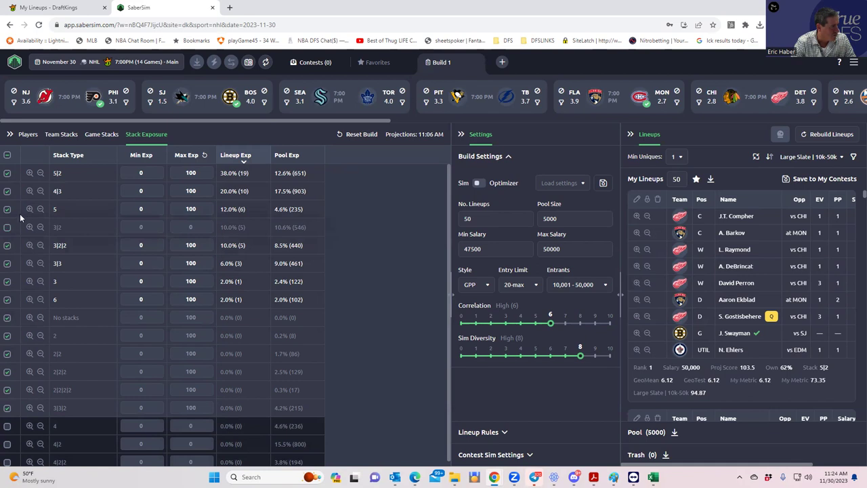
Exclude the 3|2|2, 5, 3|3, 3|3|2 and 3 stacks, then return to Team Stacks.
left_click(8, 209)
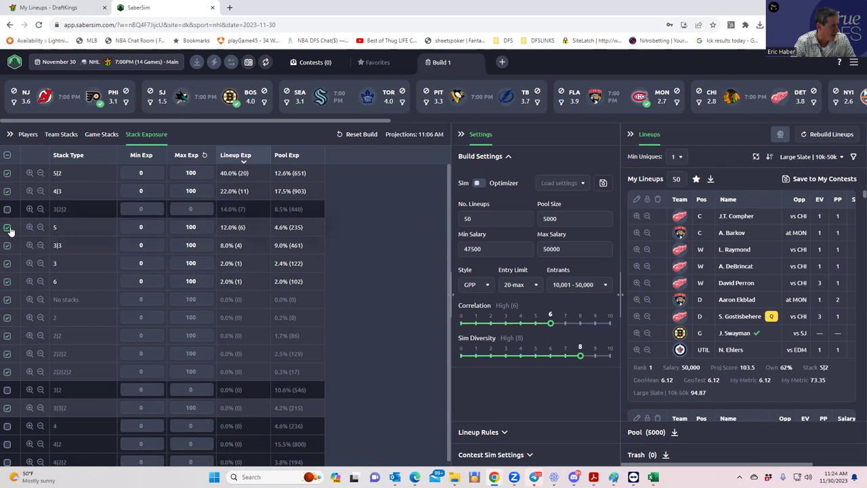
left_click(8, 211)
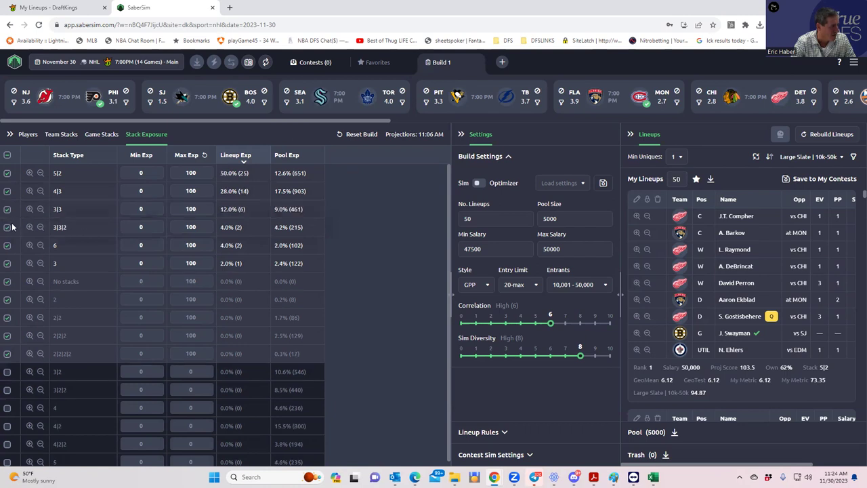
left_click(9, 209)
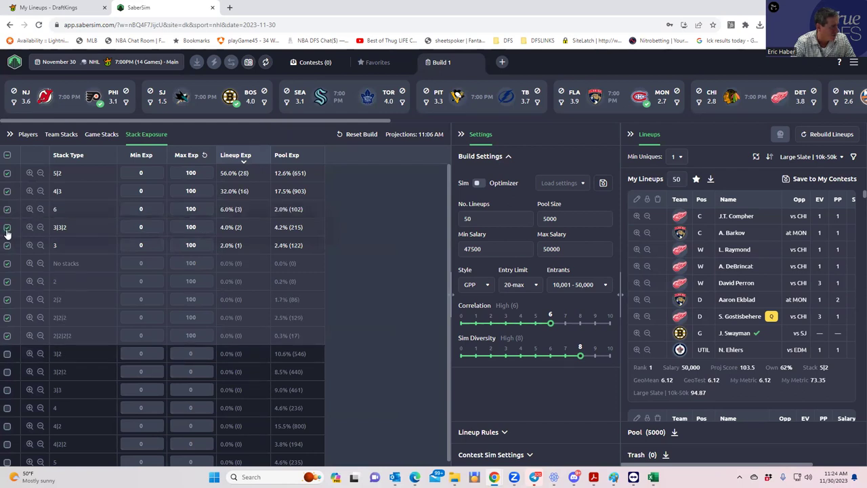
left_click(7, 231)
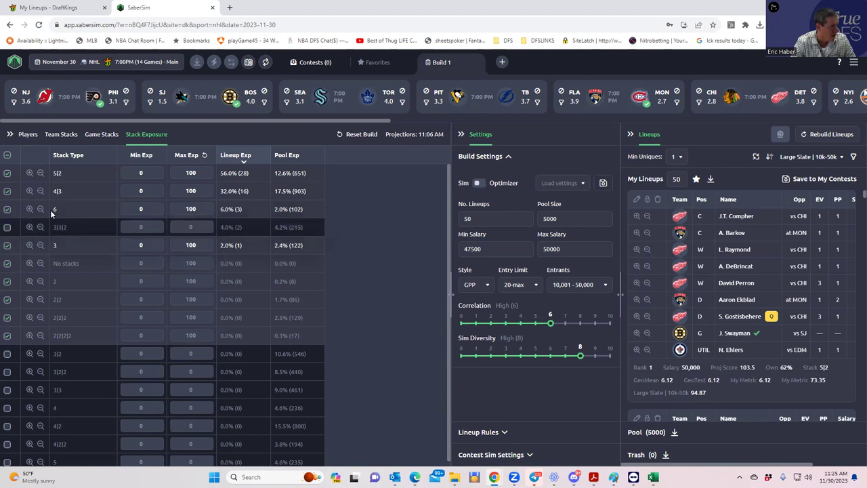
left_click(6, 229)
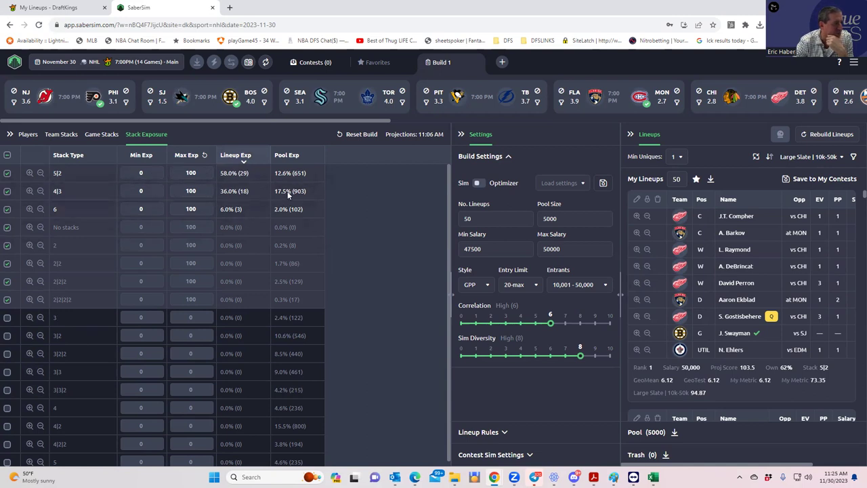
left_click(67, 135)
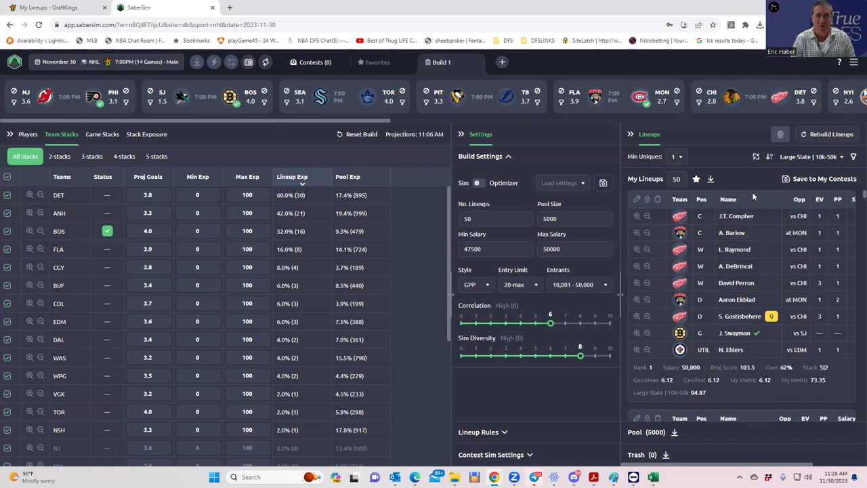
Set Min Uniques to 3 and begin saving the lineups to My Contests.
left_click(681, 157)
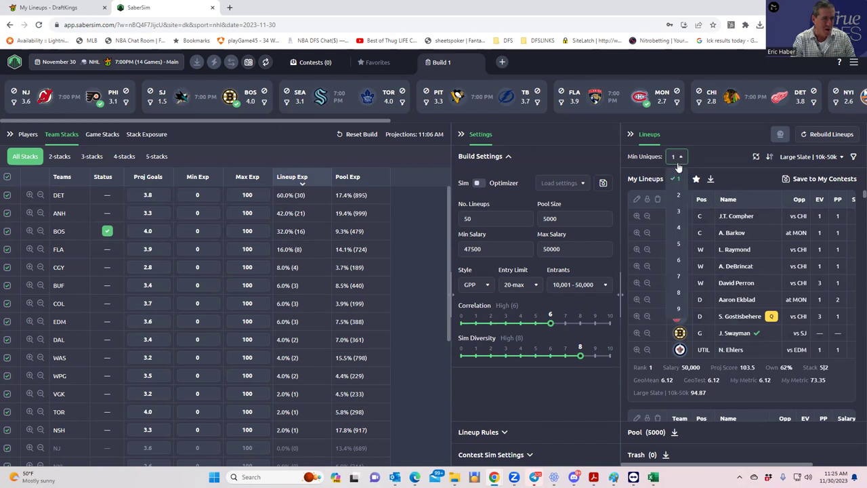
left_click(679, 211)
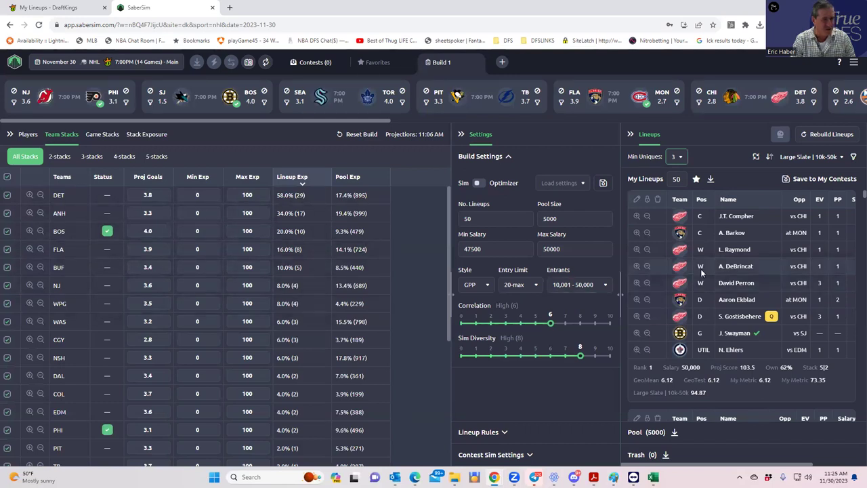
left_click(787, 179)
Upload today's DKEntries CSV from the Downloads folder into the Save 50 Lineups dialog.
left_click(435, 179)
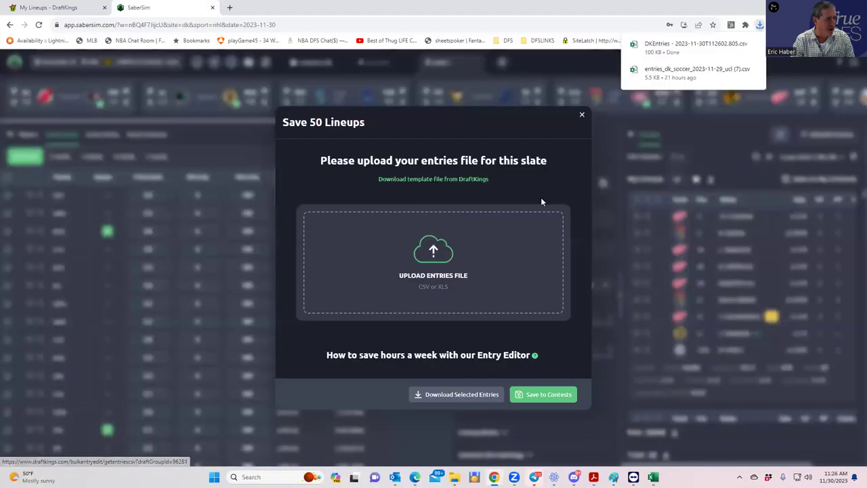
left_click(433, 256)
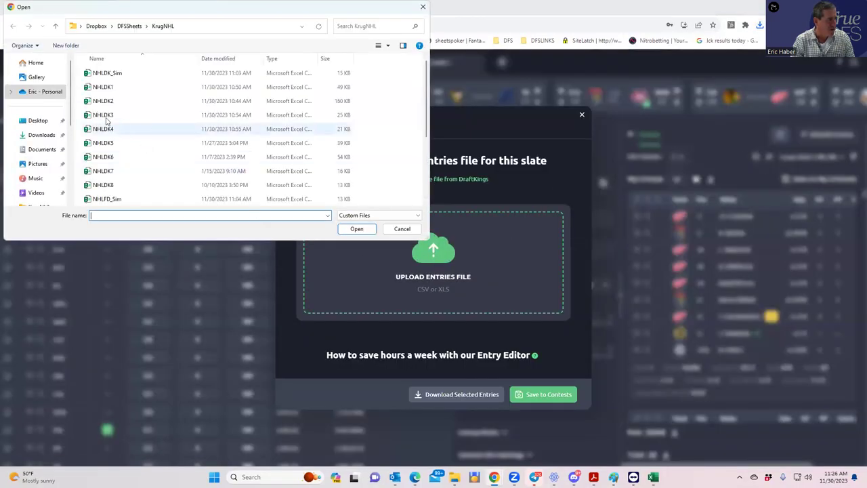
left_click(41, 135)
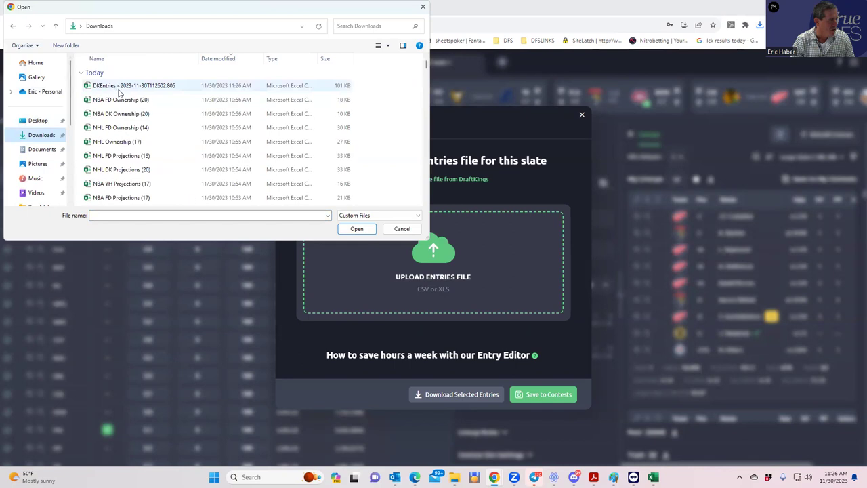
left_click(135, 87)
left_click(356, 230)
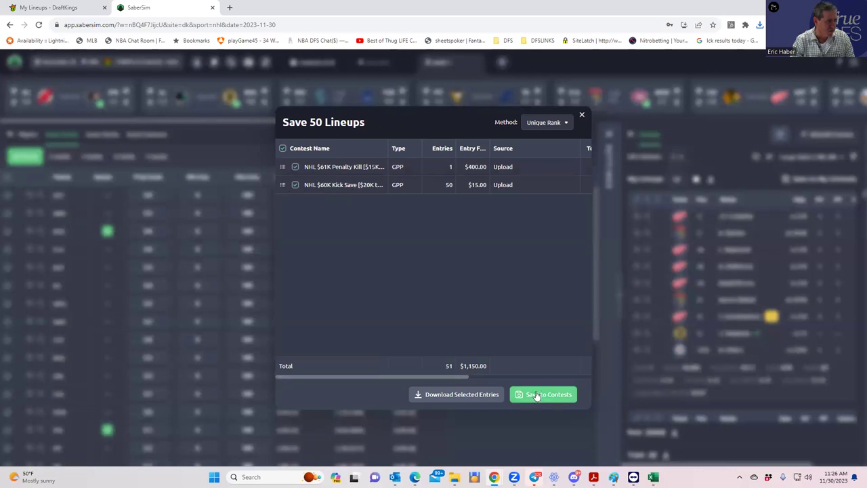
Save lineups to the contests, duplicating one to fill all entries, and add the Penalty Kill contest sim.
left_click(538, 395)
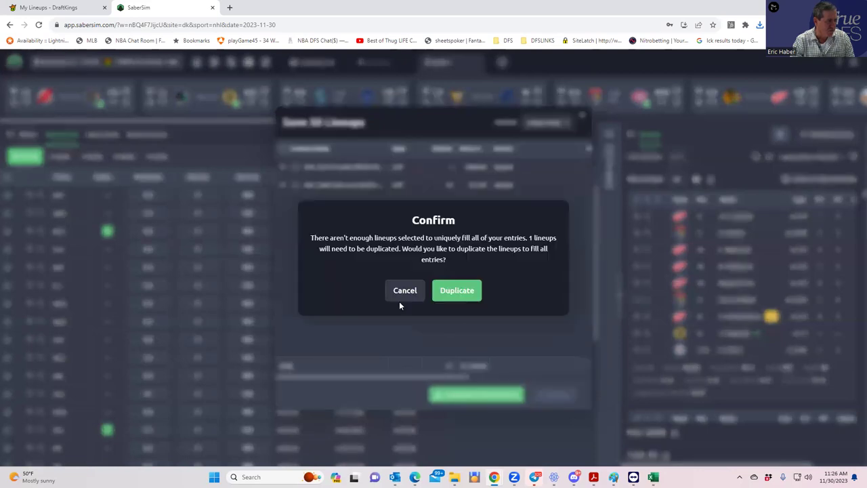
left_click(458, 291)
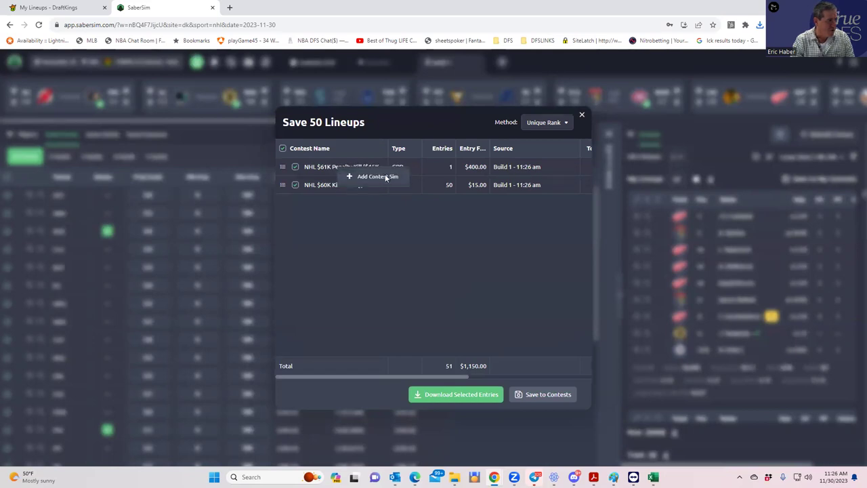
left_click(378, 177)
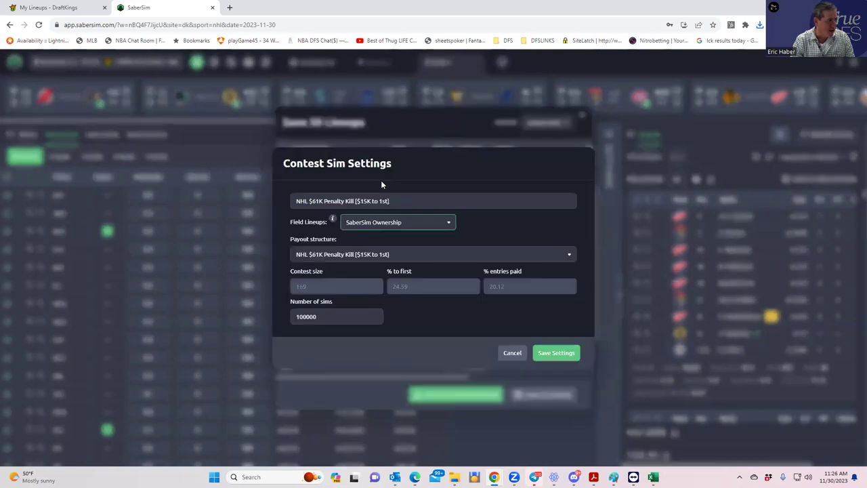
left_click(551, 353)
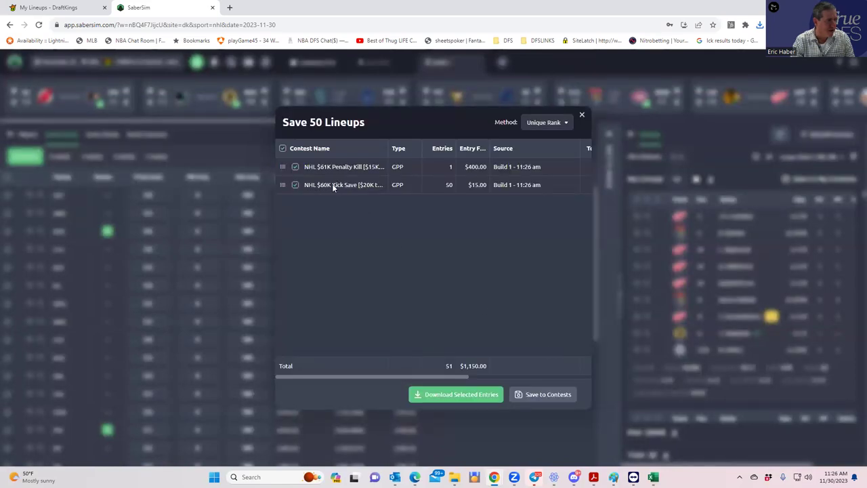
Add the Kick Save contest sim, close the dialog, and download the DraftKings entries file.
mouse_move(333, 187)
left_click(369, 193)
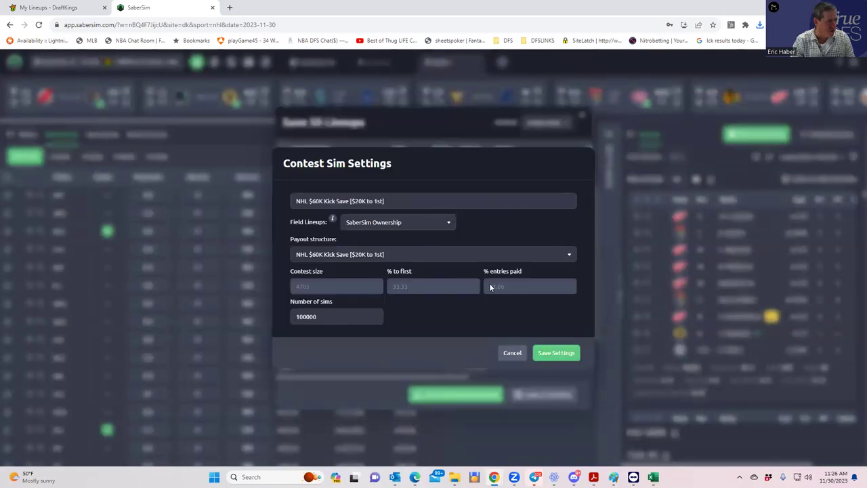
left_click(554, 353)
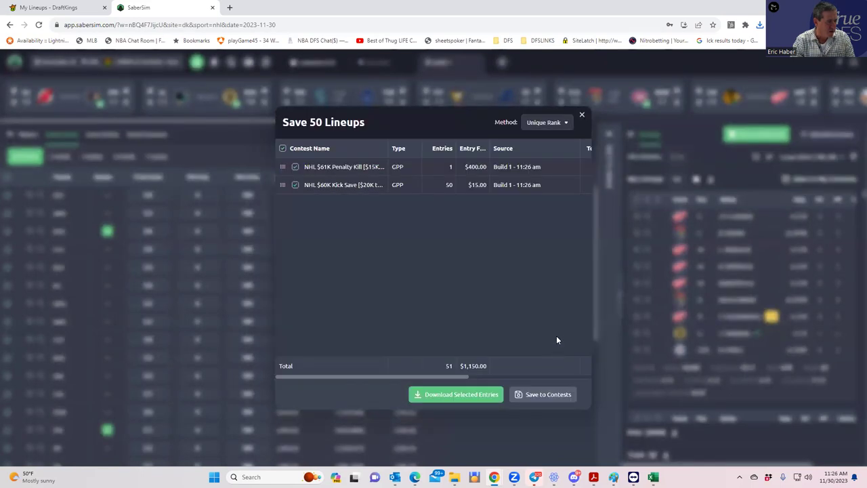
left_click(582, 117)
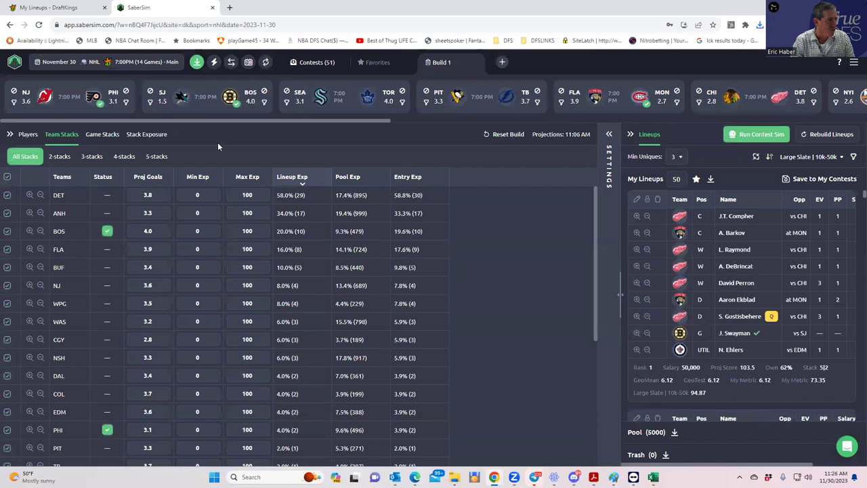
left_click(197, 63)
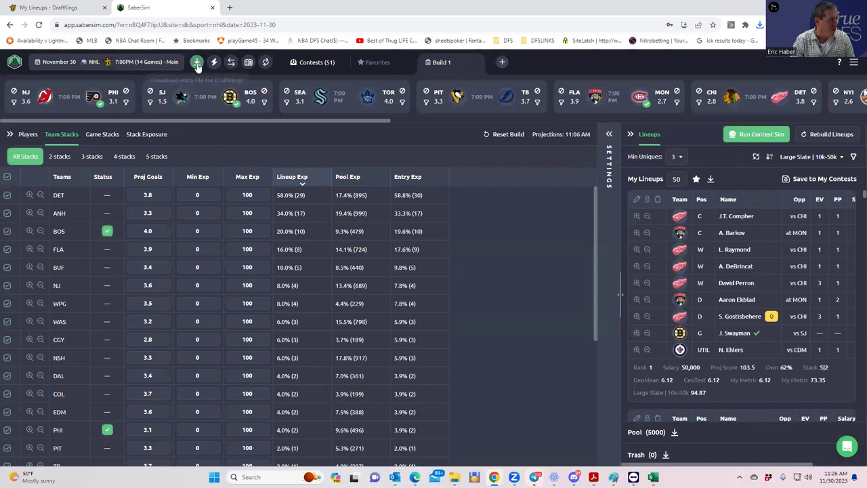
Upload entries_dk_nhl_2023-11-30_main to DraftKings.
left_click(47, 8)
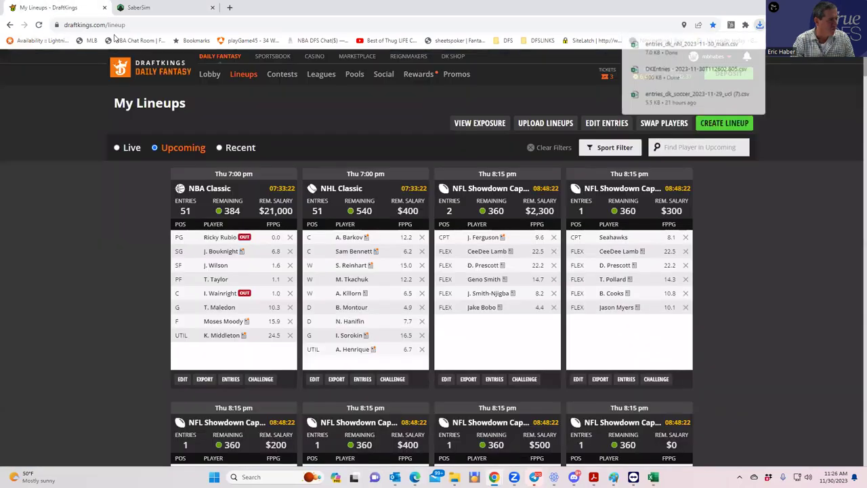
left_click(552, 124)
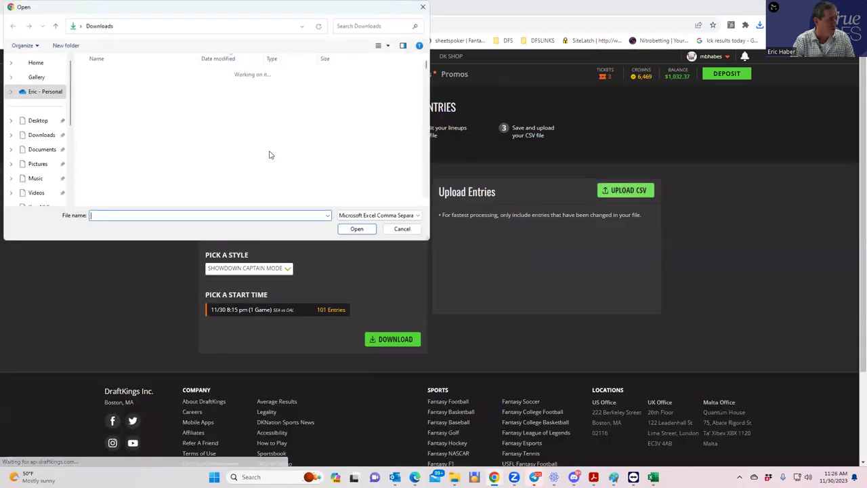
left_click(148, 87)
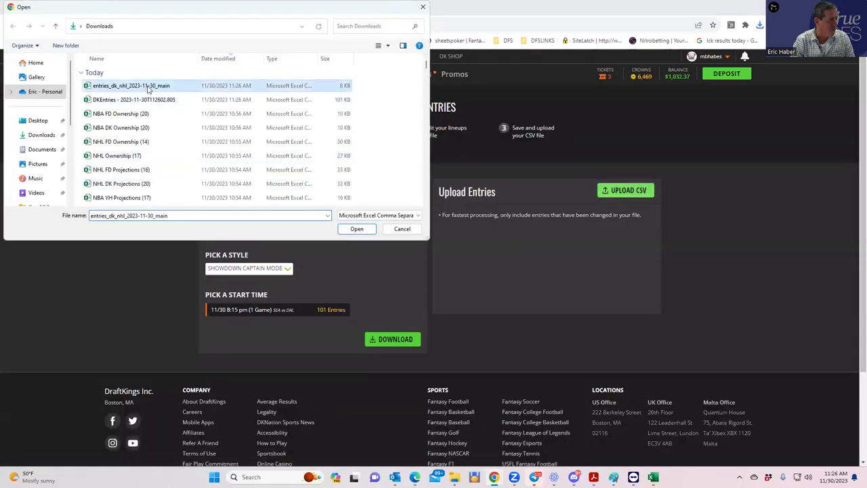
left_click(357, 229)
Review My Lineups, checking Gostisbehere's day-to-day player details, then return to SaberSim.
left_click(237, 80)
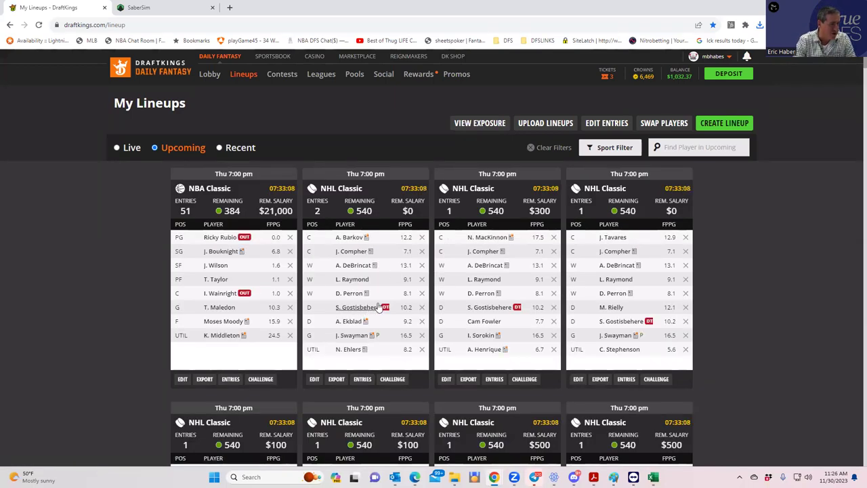
left_click(351, 308)
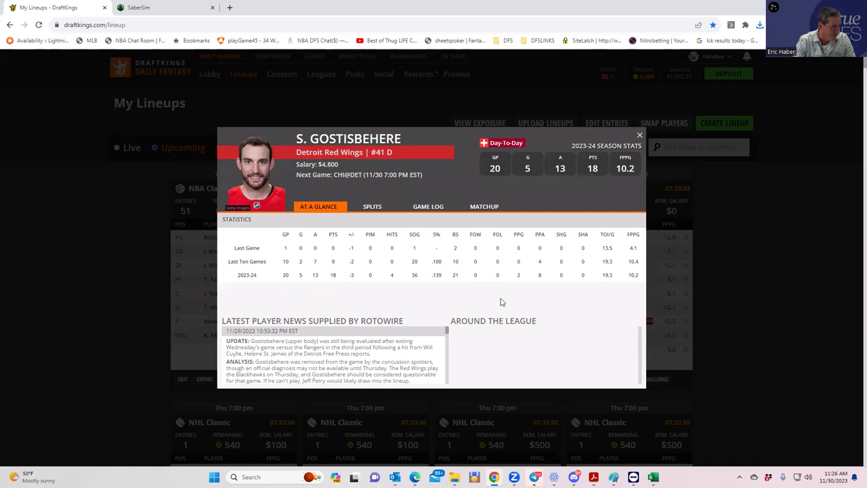
left_click(639, 134)
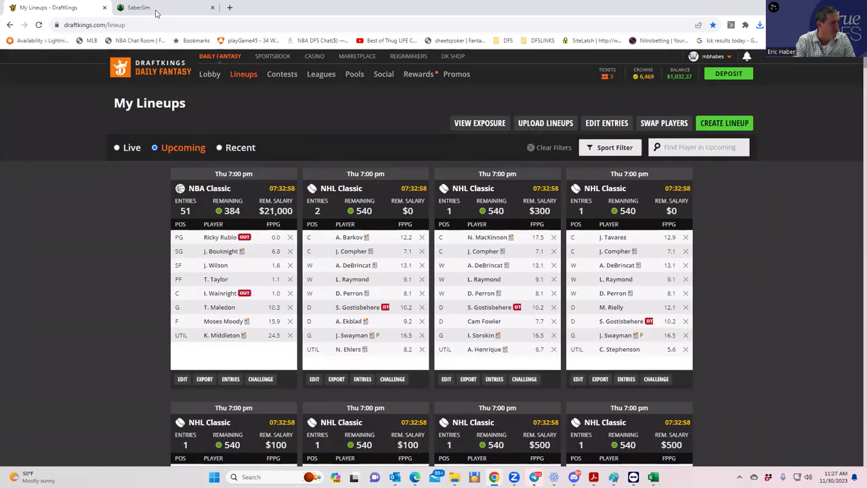
left_click(156, 12)
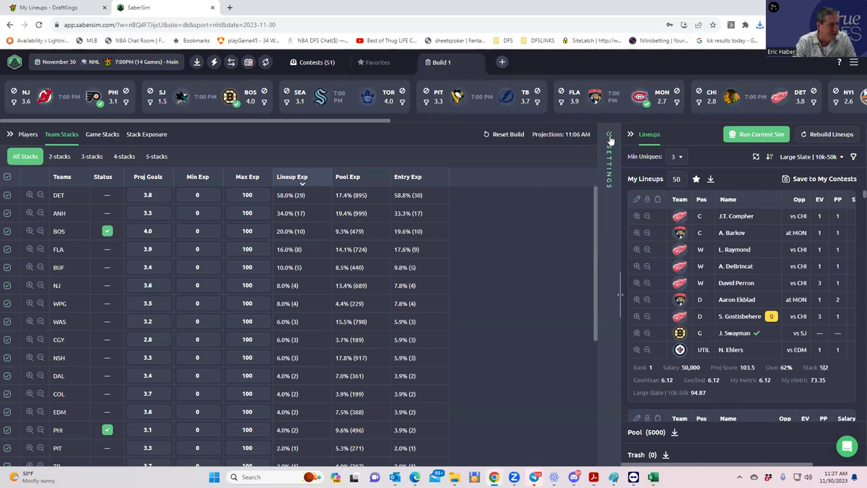
Run the contest sim, then list the NHL $60K Kick Save metrics in the lineup sort dropdown.
left_click(610, 139)
left_click(745, 135)
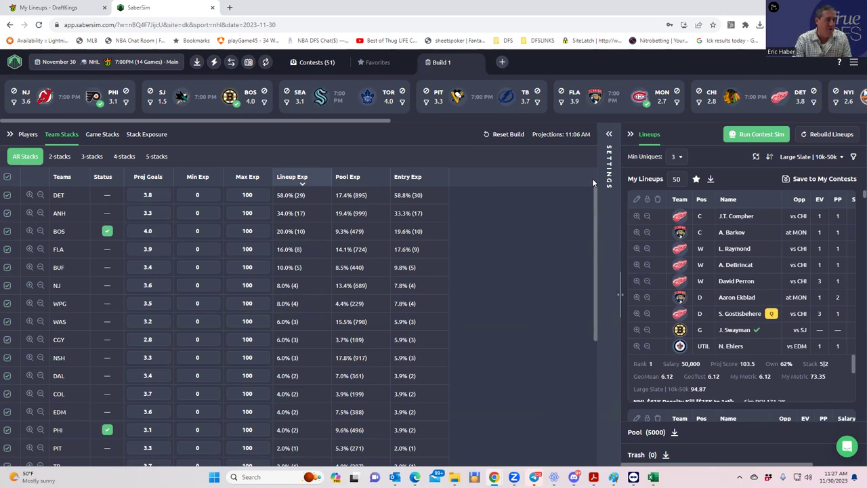
left_click(609, 134)
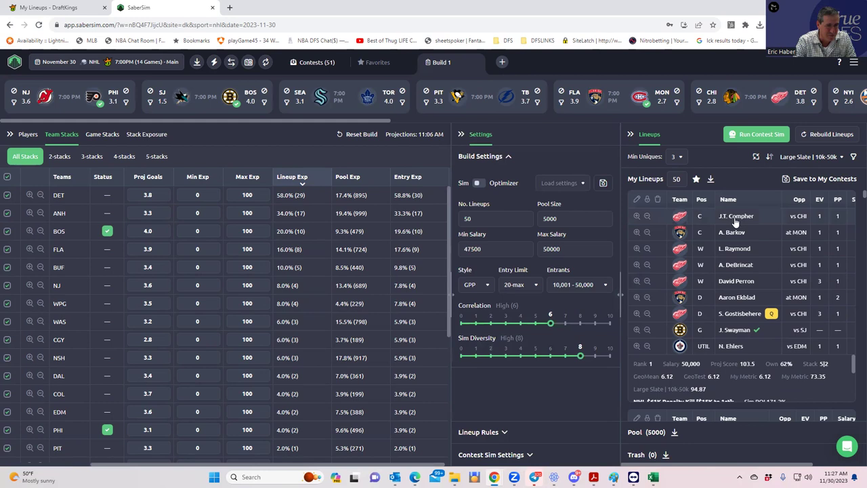
left_click(813, 158)
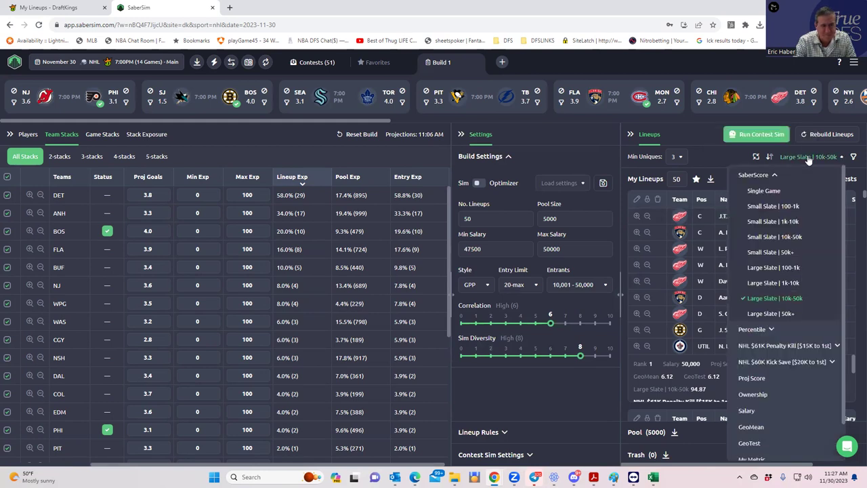
left_click(791, 363)
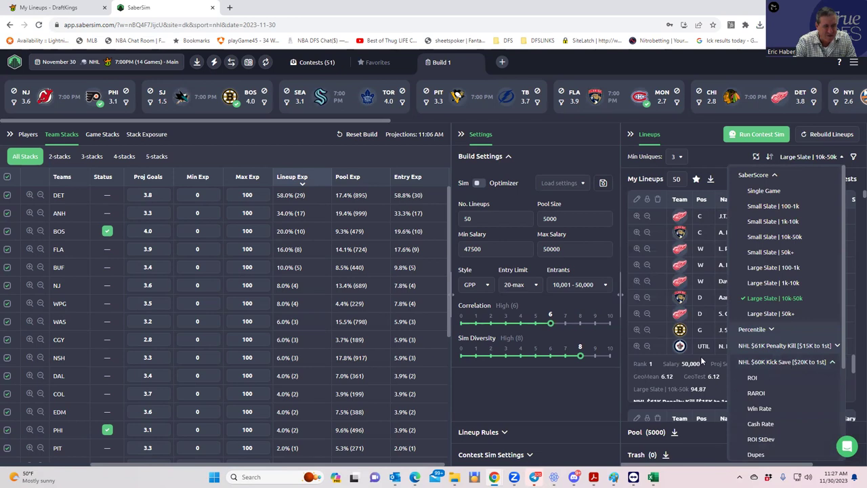
Sort the lineups by NHL $60K Kick Save RAROI.
left_click(756, 393)
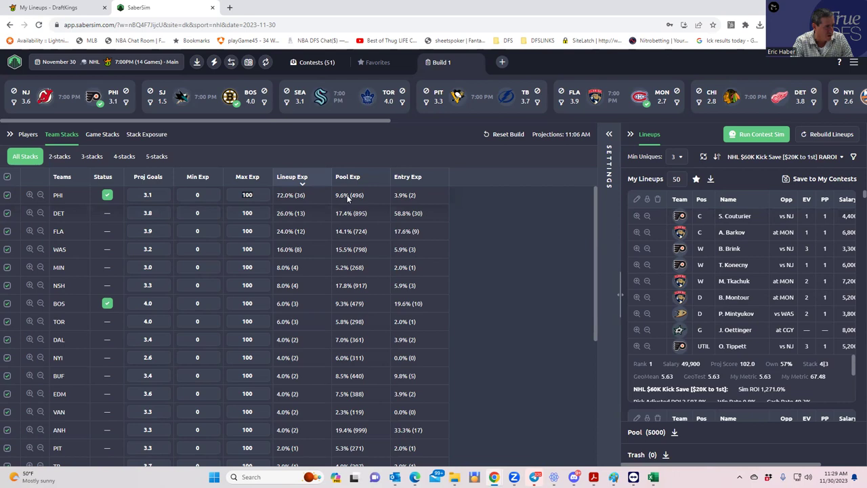
Cap PHI's max exposure at 30, dismiss the exposure warning, and review Stack Exposure.
double_click(252, 191)
type("30")
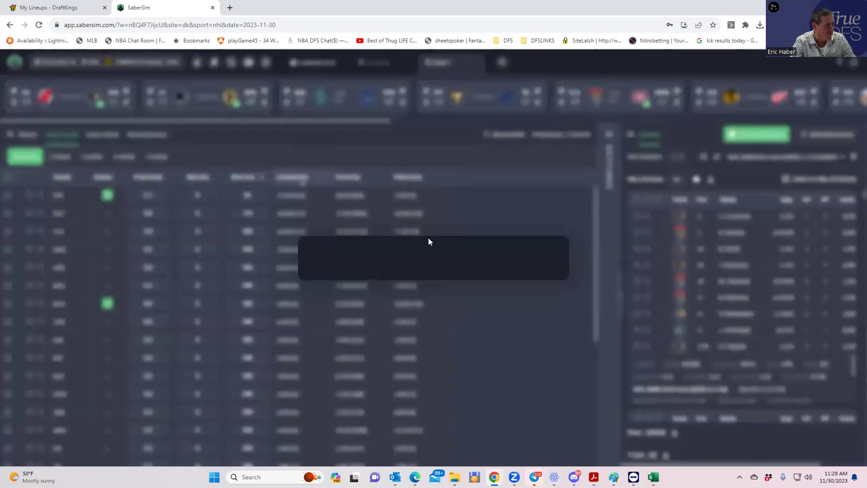
left_click(425, 280)
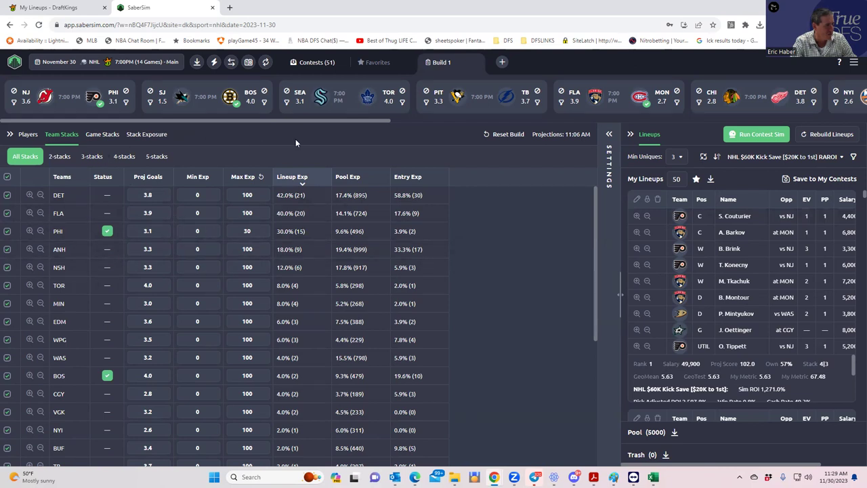
left_click(145, 136)
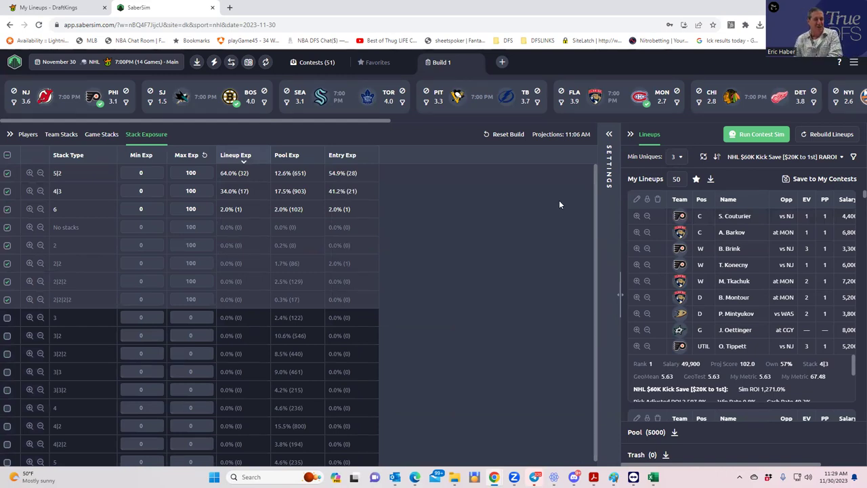
Save the 50 lineups to the Kick Save contest only, excluding Penalty Kill.
left_click(787, 180)
left_click(296, 166)
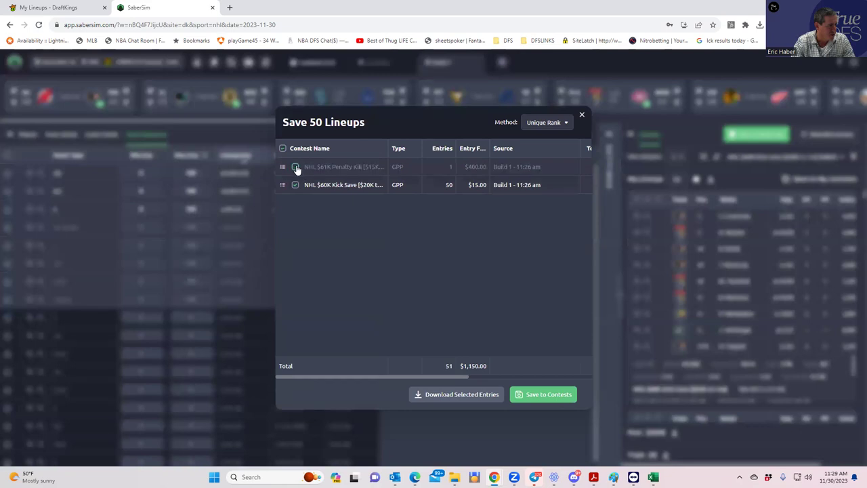
left_click(534, 396)
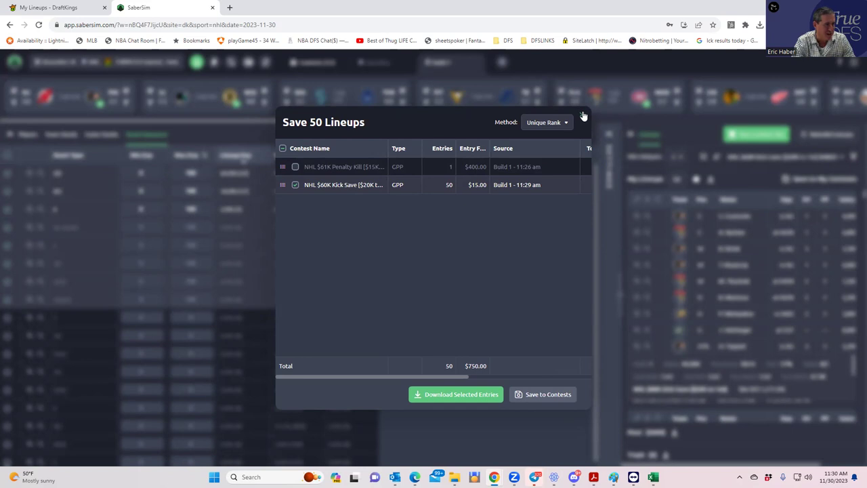
left_click(583, 118)
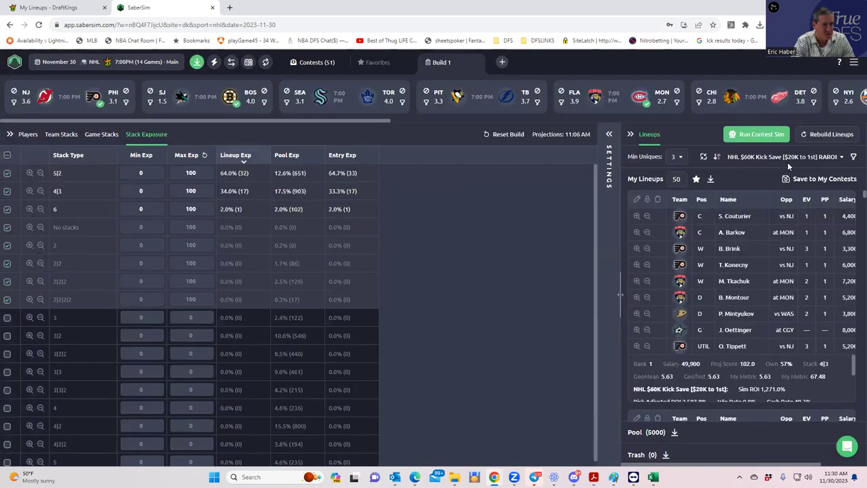
Sort the lineups by NHL $61K Penalty Kill RAROI.
left_click(788, 159)
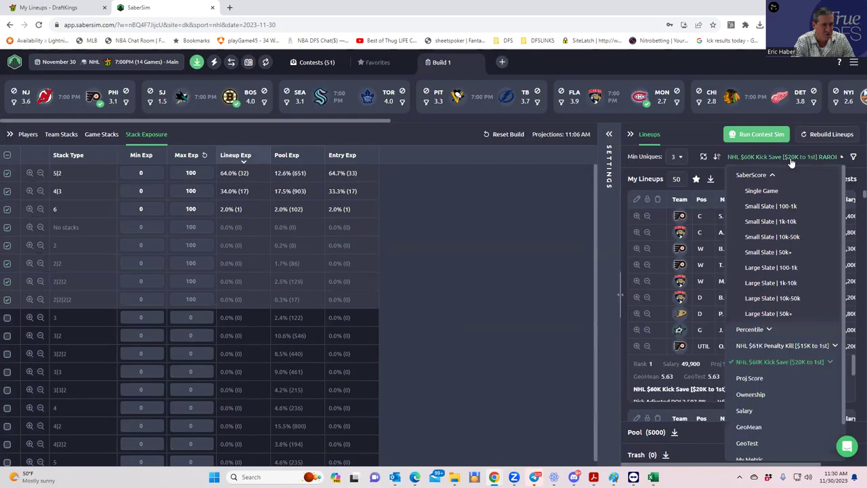
left_click(780, 348)
left_click(753, 378)
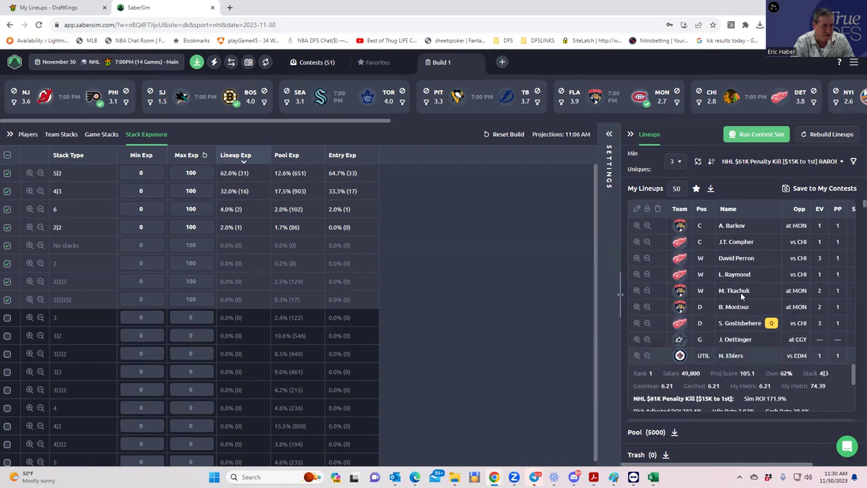
Save the top lineup to the Penalty Kill contest only and download the updated entries file.
left_click(790, 189)
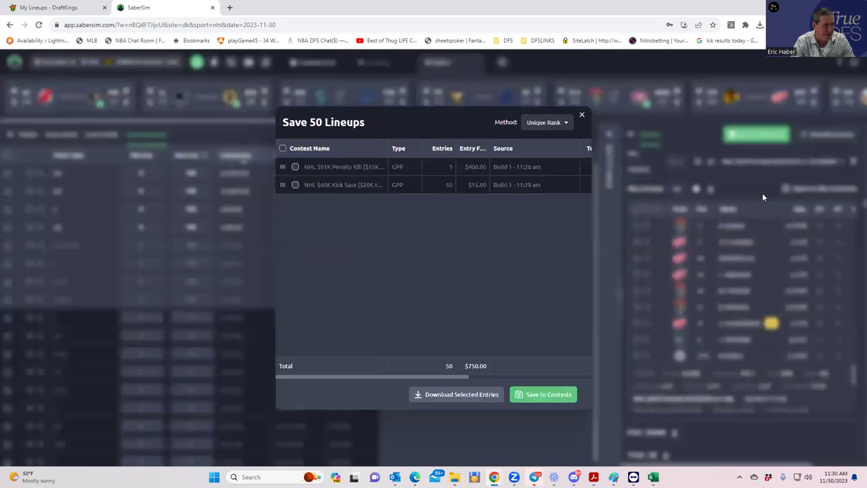
left_click(295, 167)
left_click(295, 184)
left_click(556, 394)
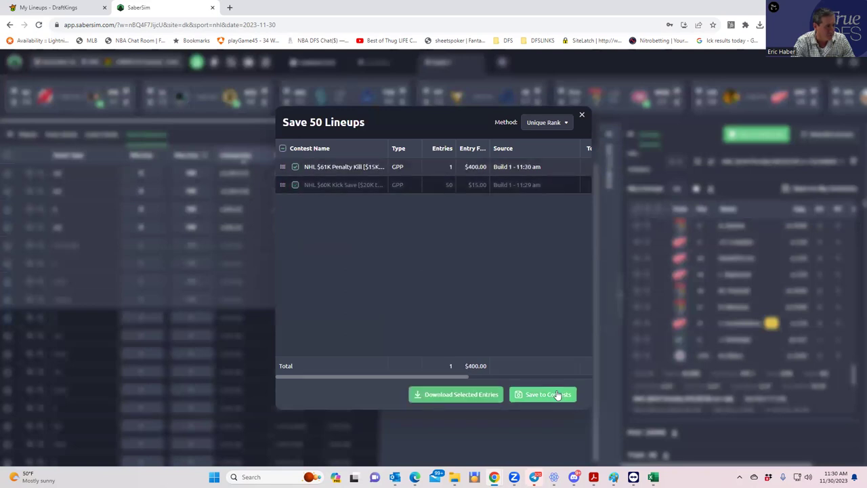
left_click(584, 115)
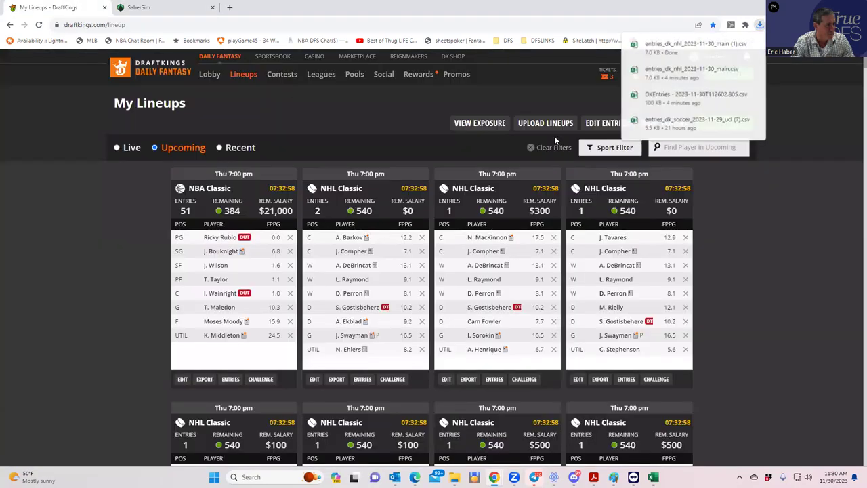
Upload entries_dk_nhl_2023-11-30_main (1) to DraftKings and return to My Lineups.
left_click(589, 128)
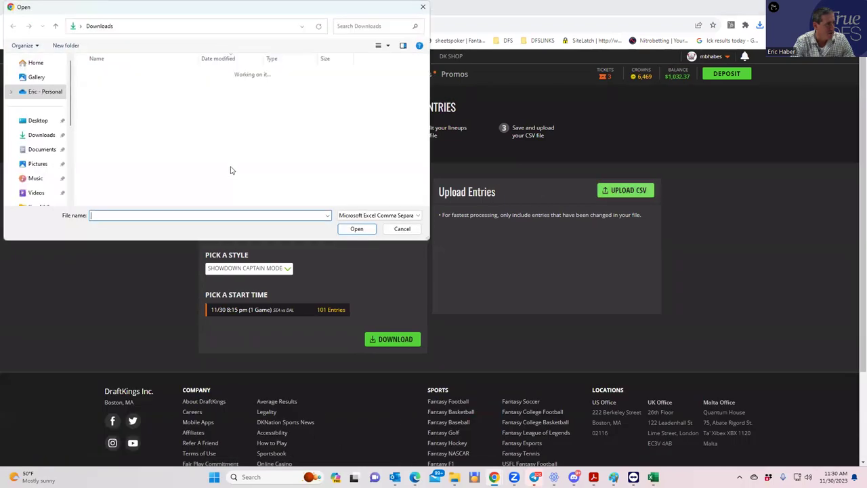
left_click(115, 86)
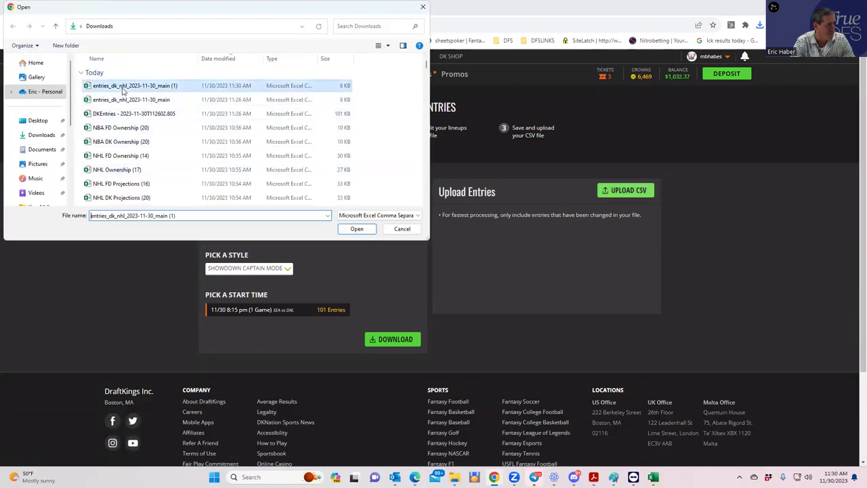
left_click(345, 229)
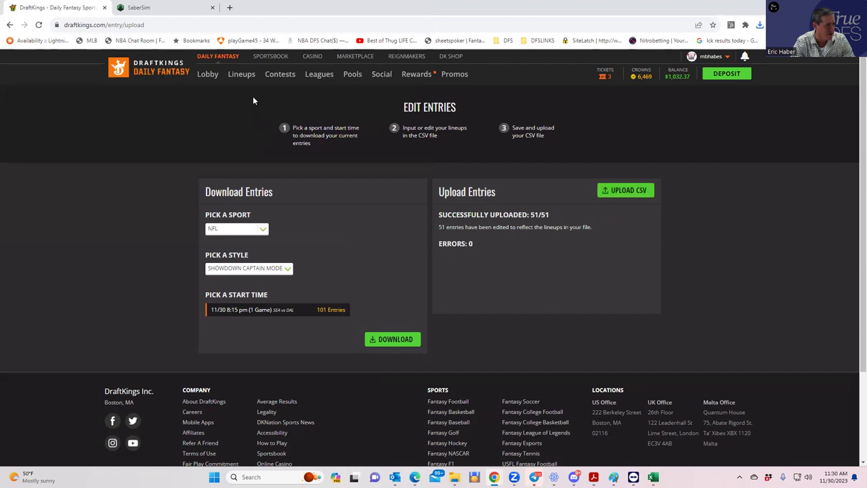
left_click(244, 75)
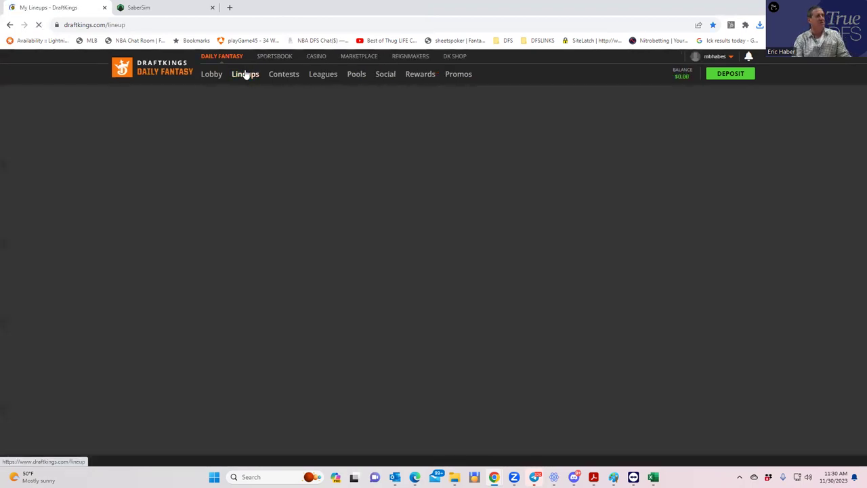